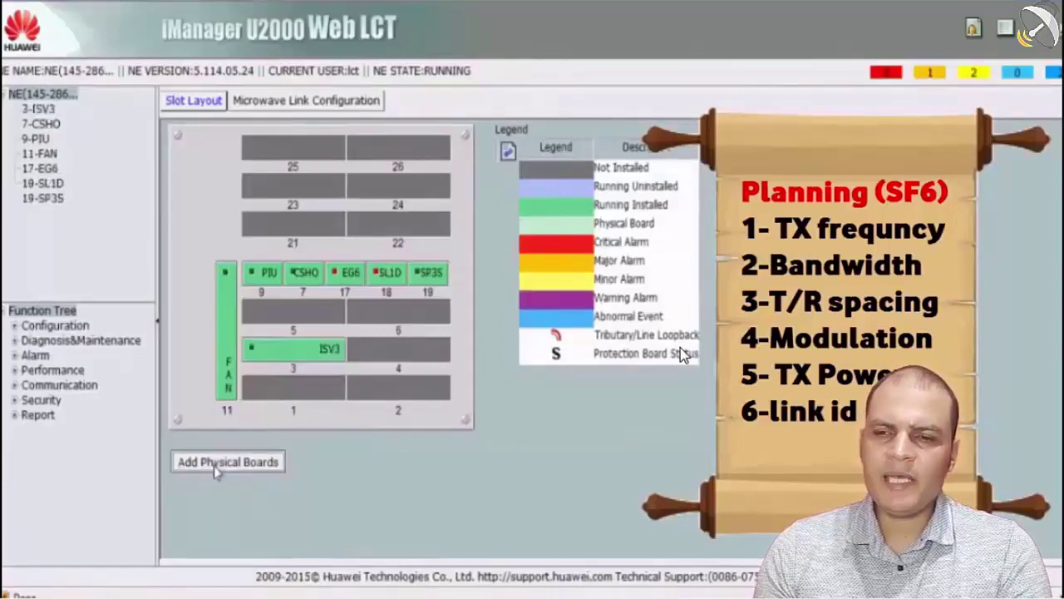
- Add an ODU in slot 23 of the slot layout and add the detected physical boards
right_click(275, 190)
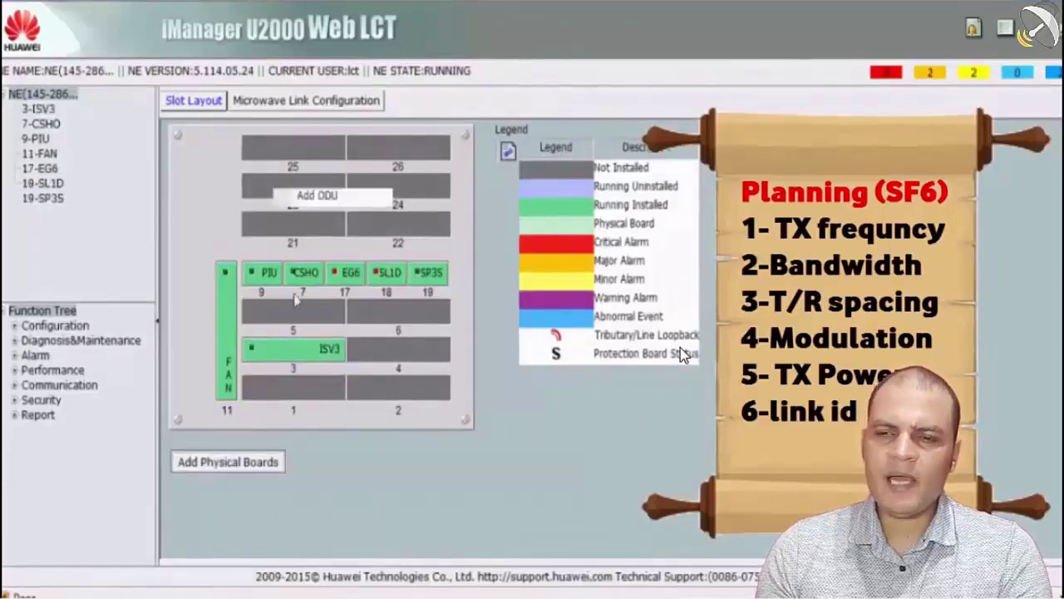
click(301, 205)
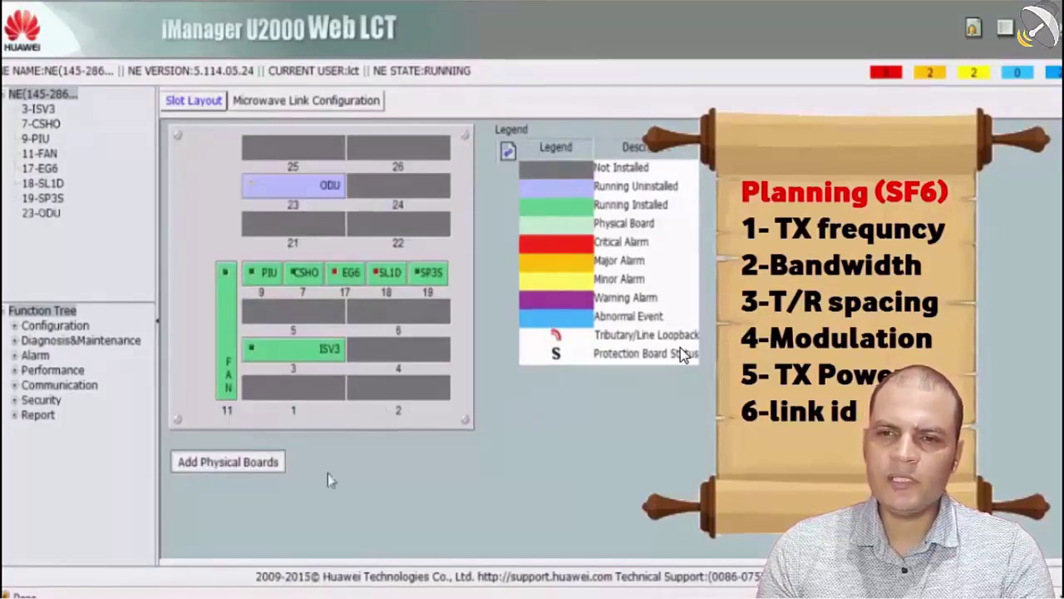
click(231, 467)
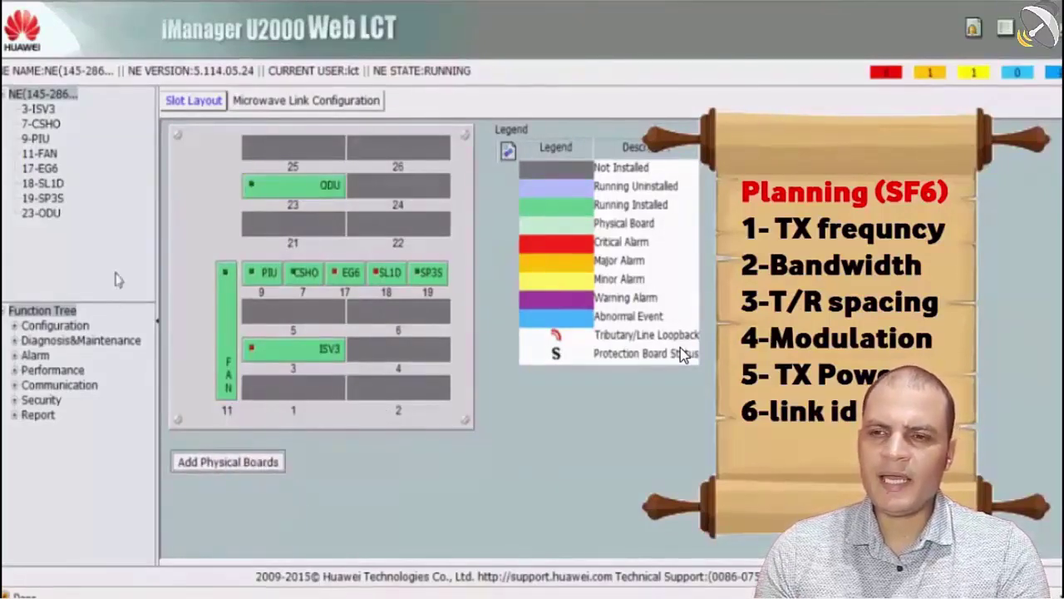
- Open the ODU interface configuration of the 23-ODU board
click(39, 213)
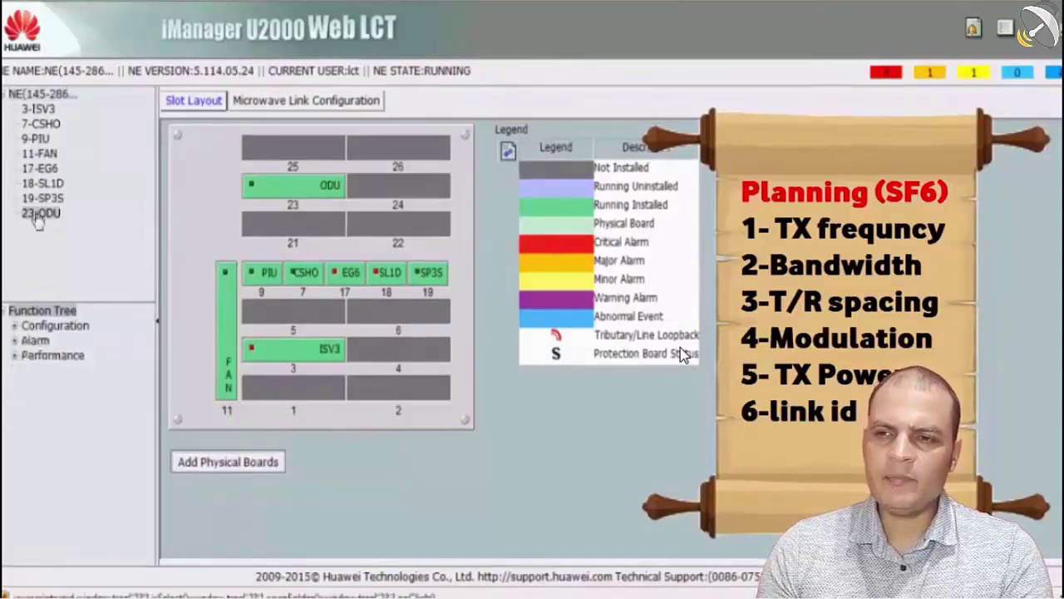
double_click(55, 326)
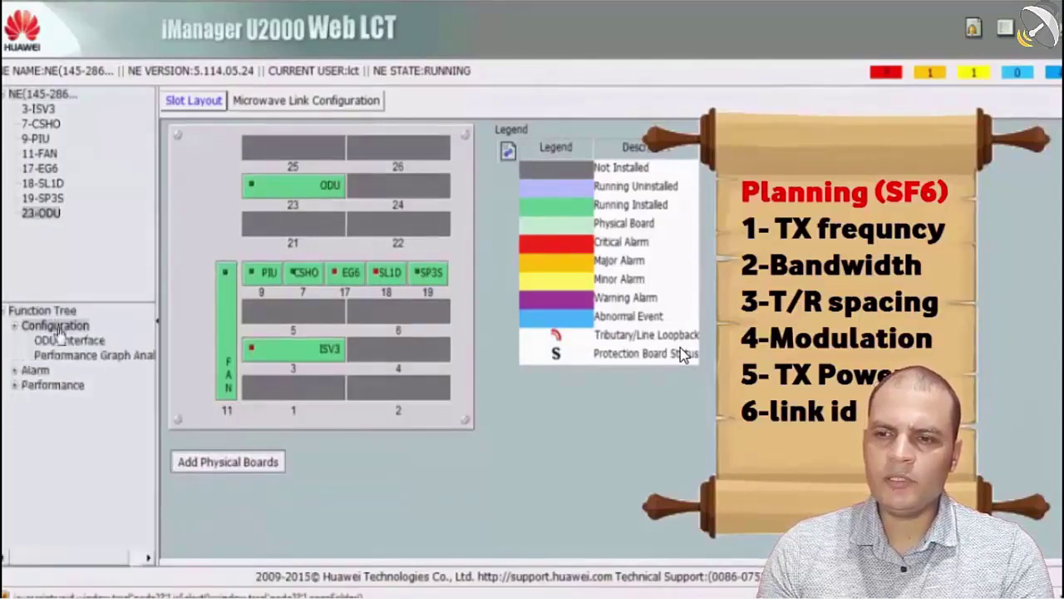
click(70, 341)
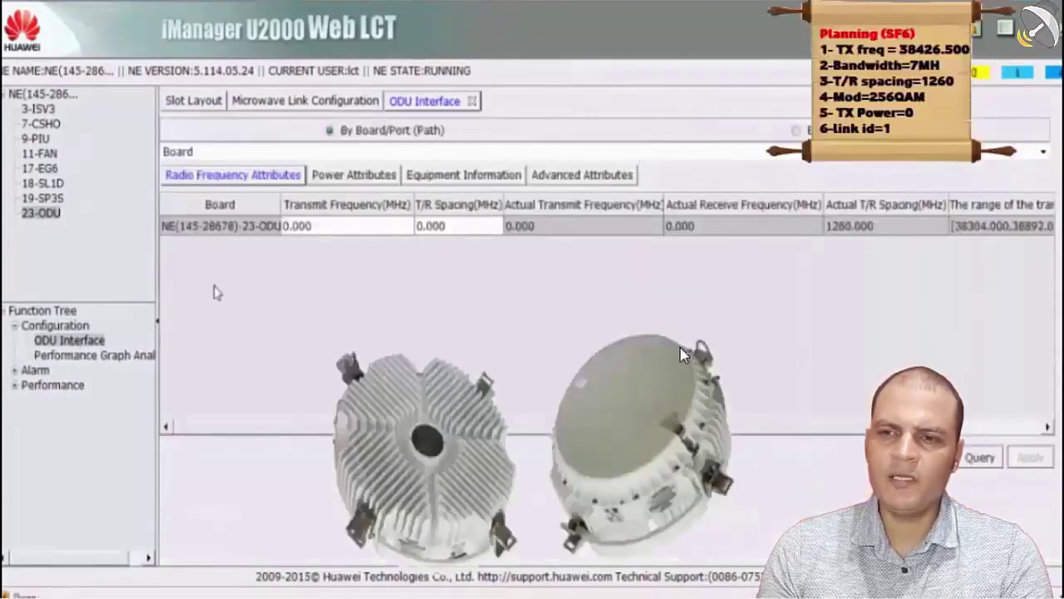
- Set the ODU's transmit frequency to 38426.500 MHz in its radio frequency attributes
click(381, 227)
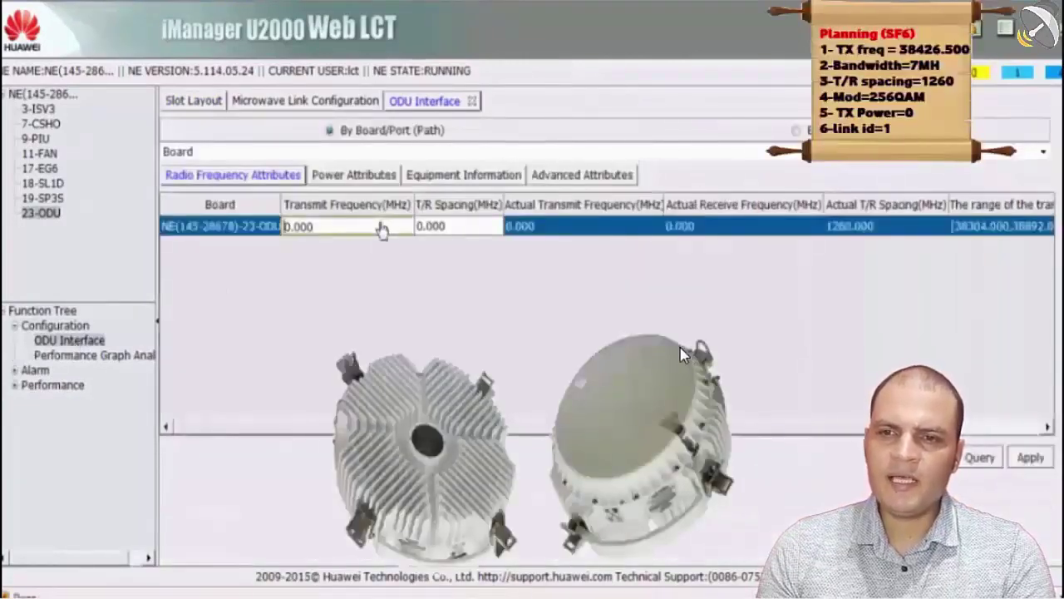
click(507, 227)
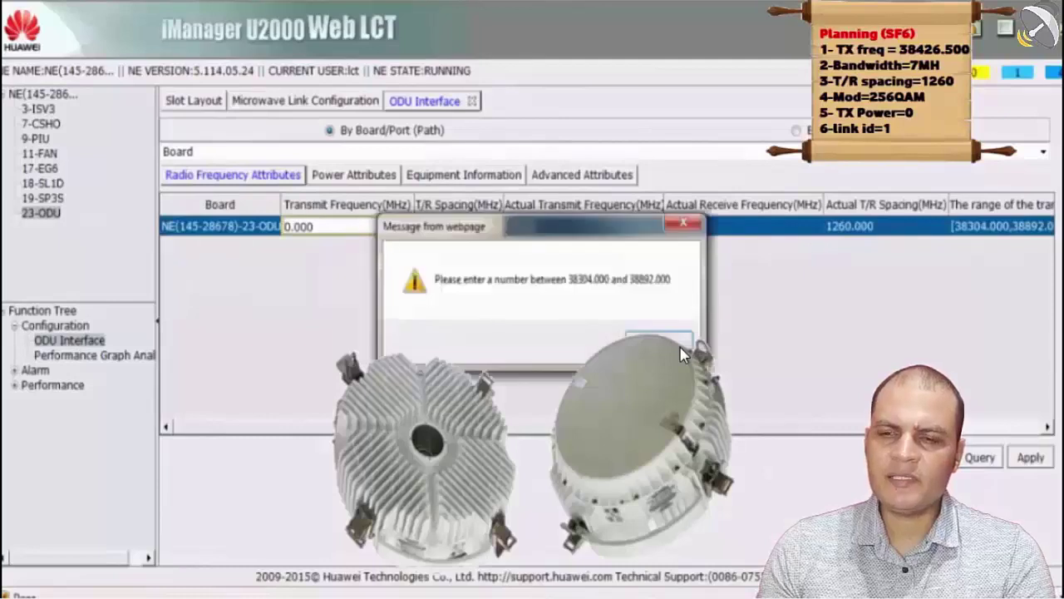
click(680, 351)
click(350, 223)
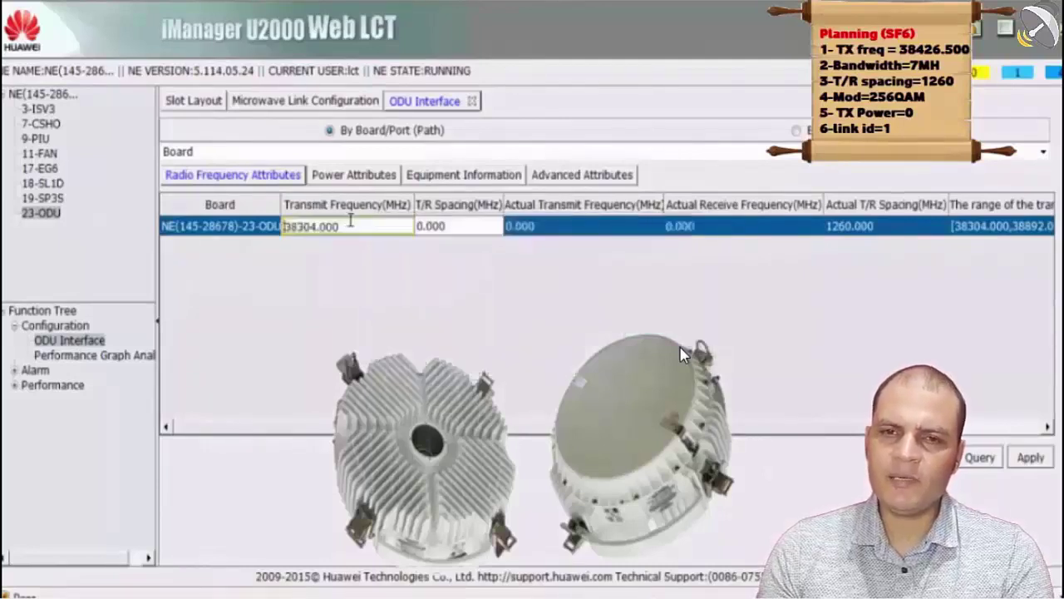
drag(350, 223, 291, 223)
text(38426.500)
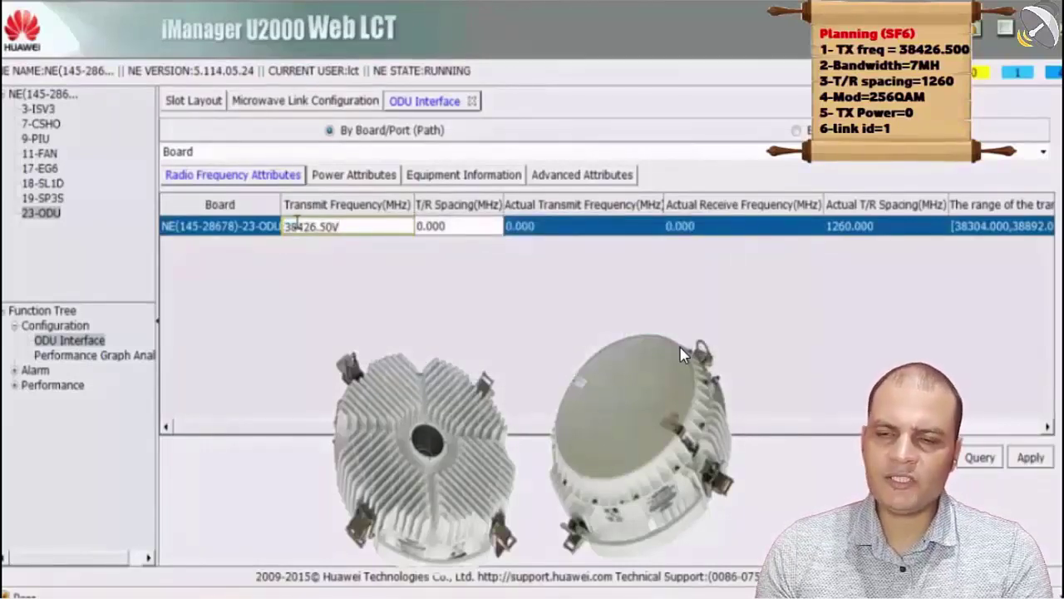
key(BackSpace)
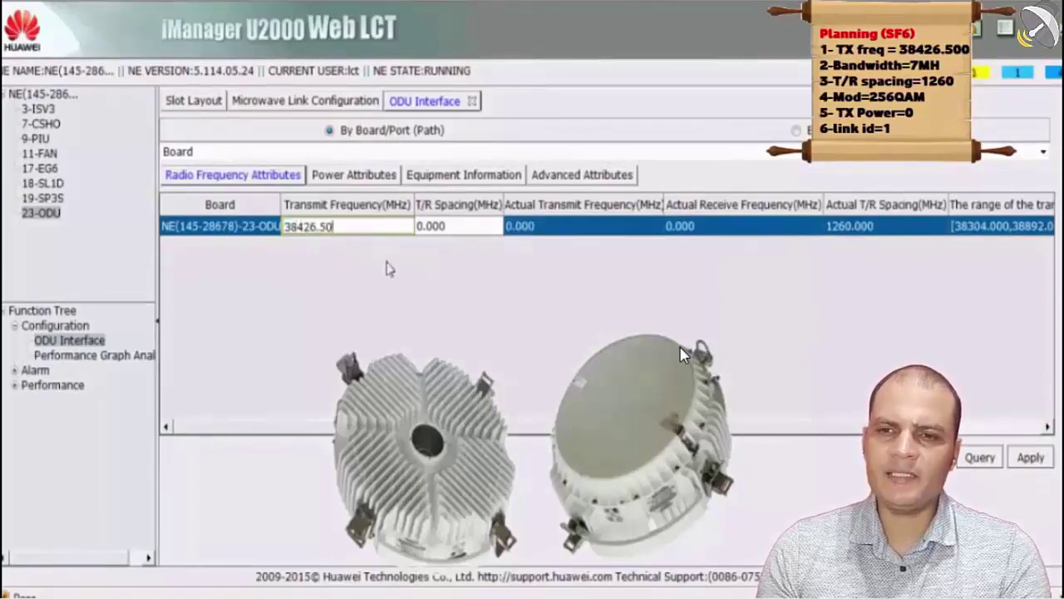
text(0)
key(Return)
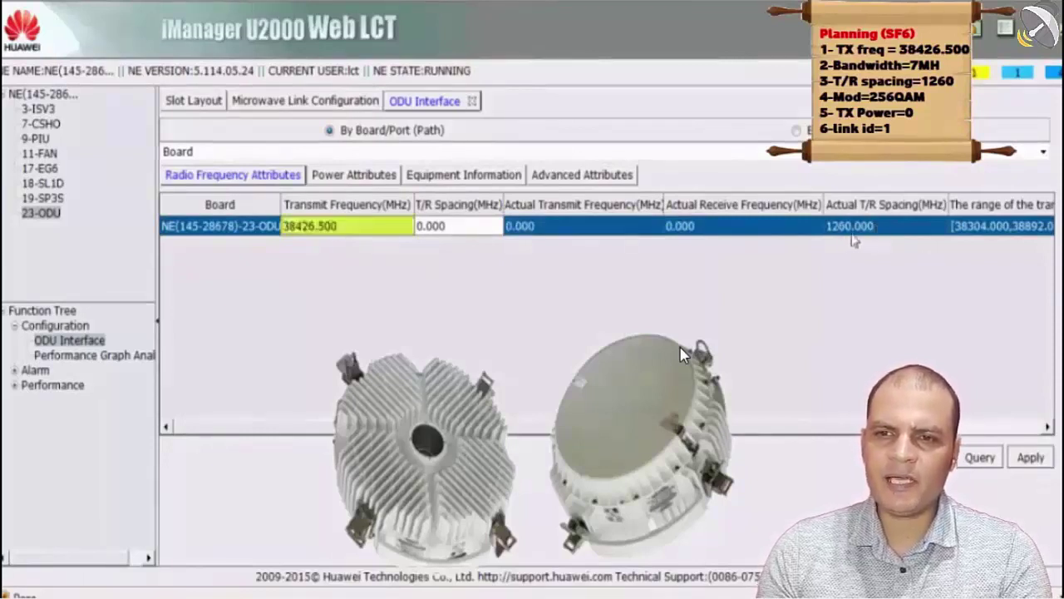
- Set the ODU's T/R spacing to 1260 MHz and apply the radio frequency attributes, accepting the possible service interruption
double_click(471, 221)
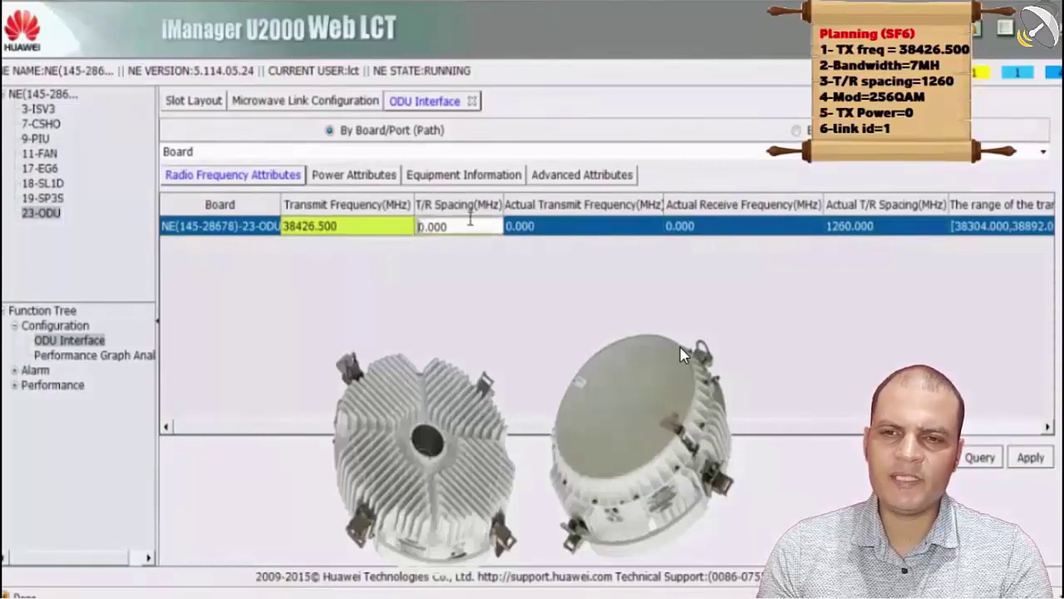
key(BackSpace)
key(BackSpace)
key(BackSpace)
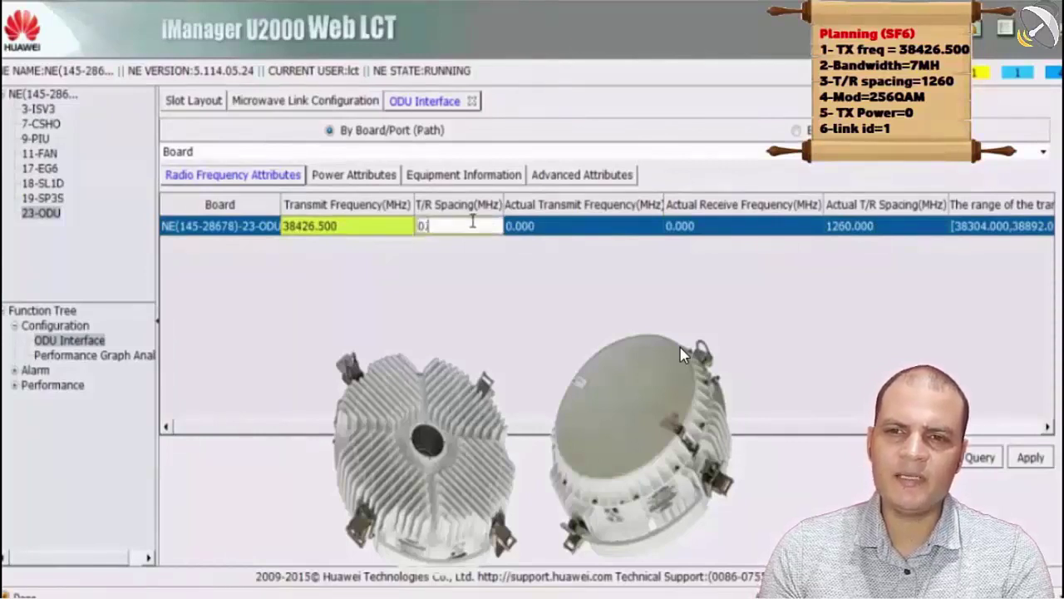
key(BackSpace)
key(BackSpace)
text(1260)
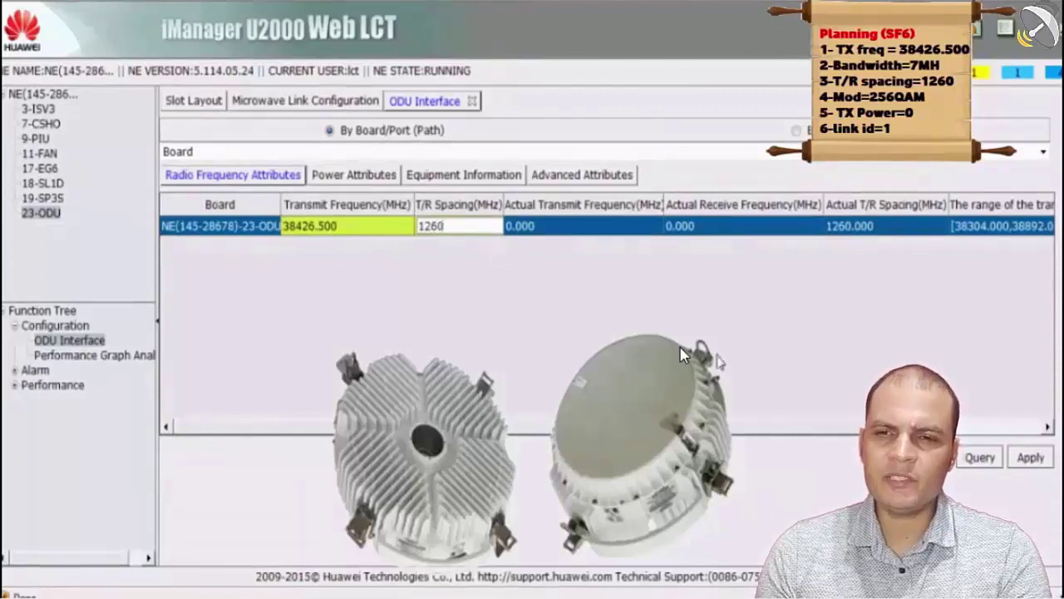
click(1028, 455)
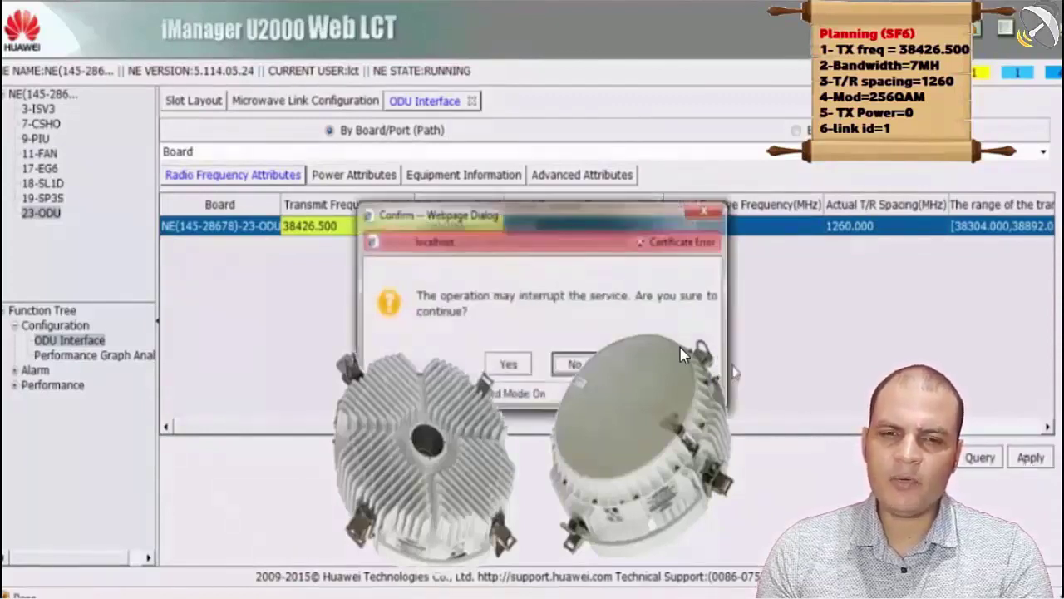
click(509, 365)
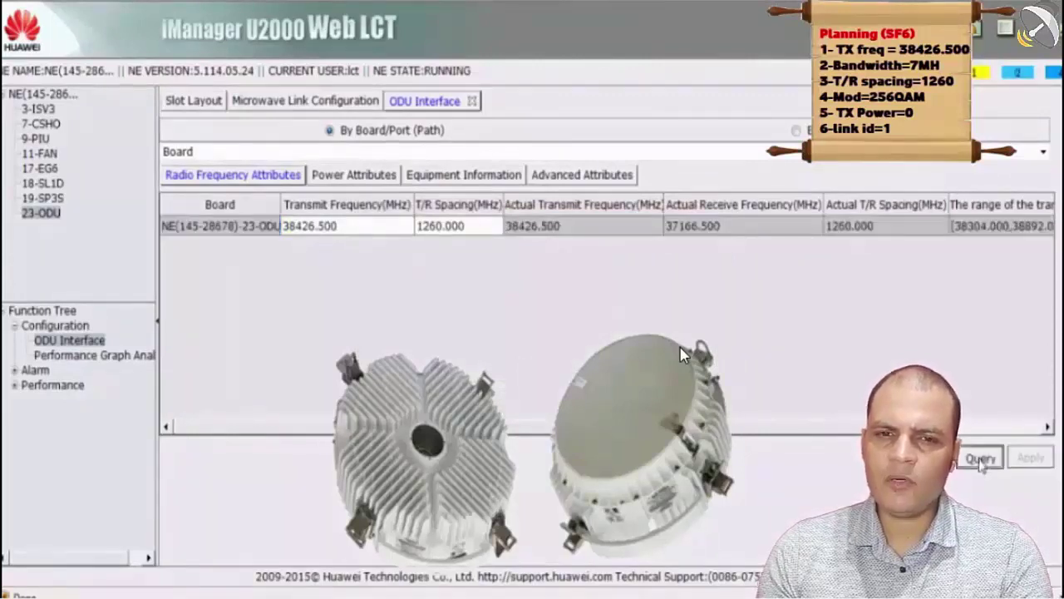
click(391, 173)
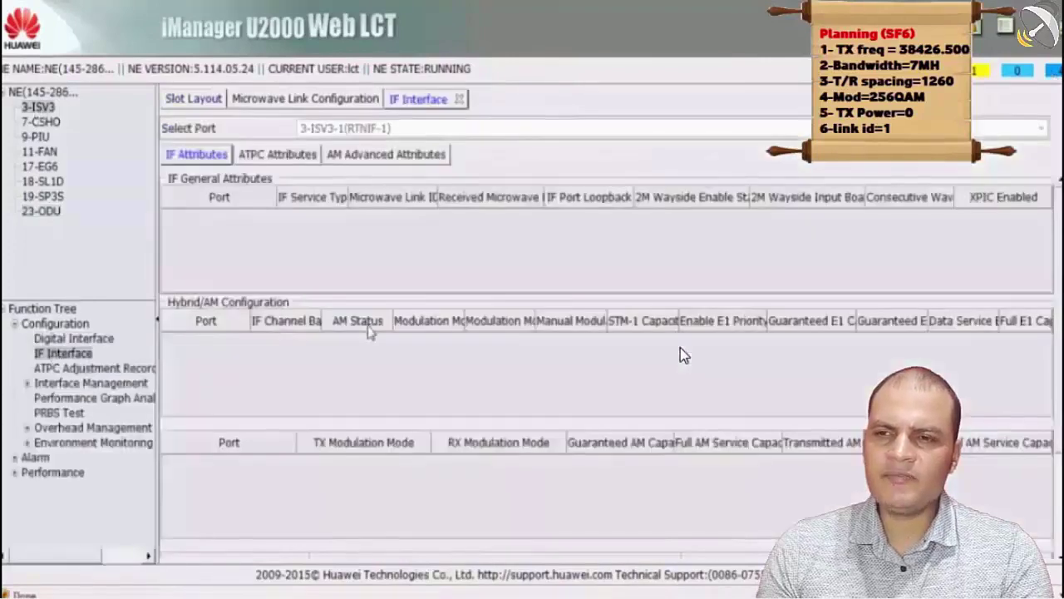
- Set the manual modulation mode of the 3-ISV3-1(RTNIF-1) port to 256QAM and apply the change
drag(360, 323, 376, 353)
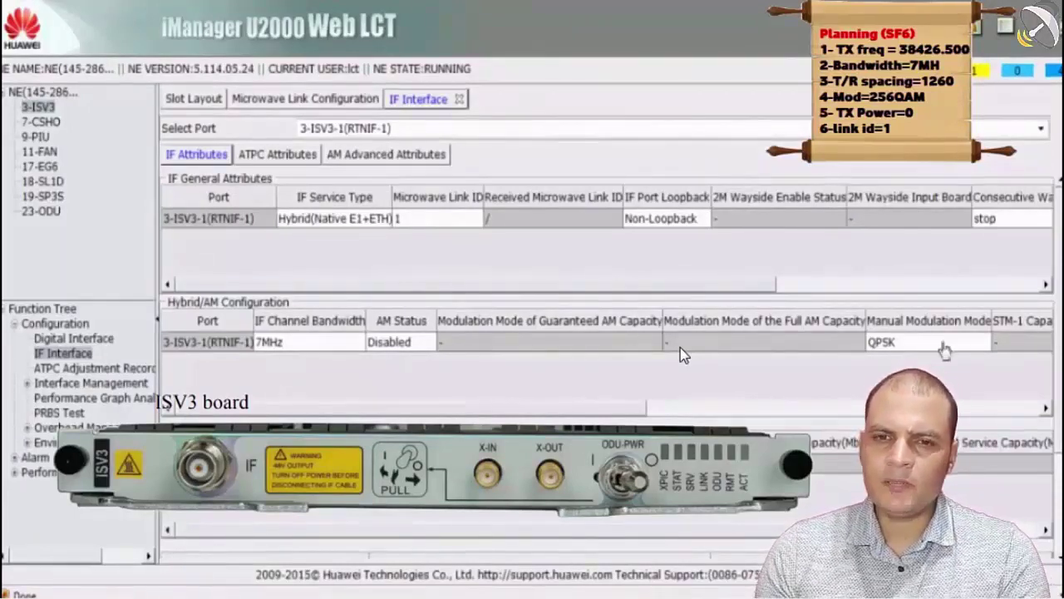
click(680, 349)
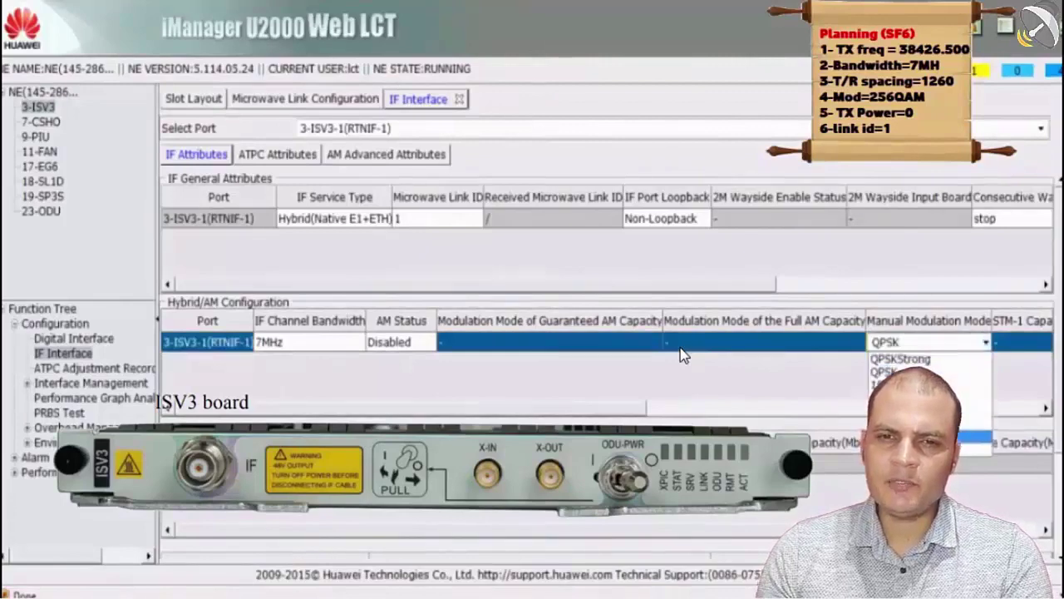
key(End)
key(Return)
scroll(680, 355, down, 3)
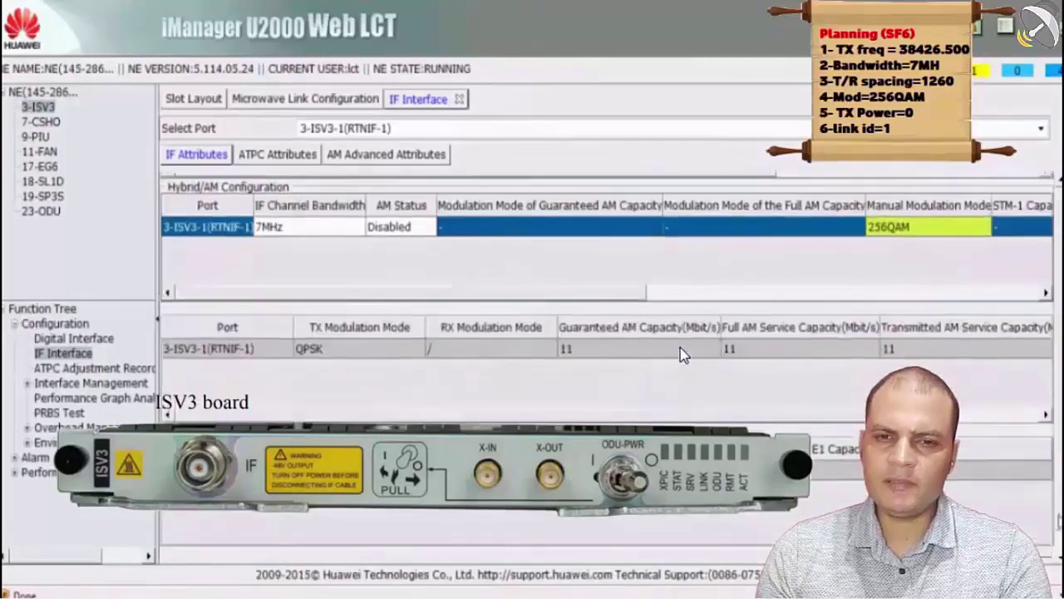
scroll(680, 355, down, 2)
click(1029, 513)
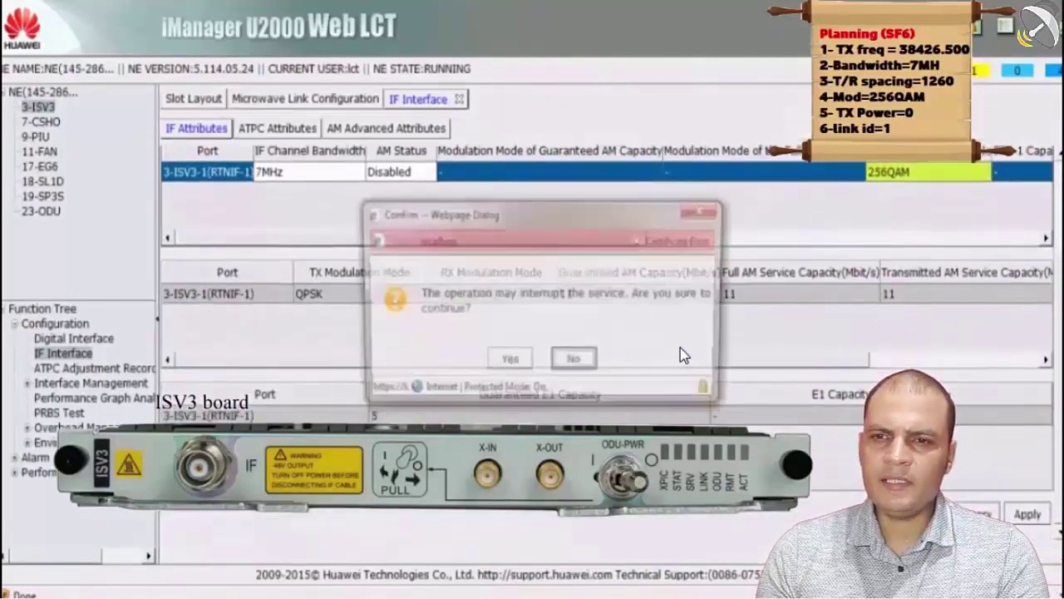
key(Return)
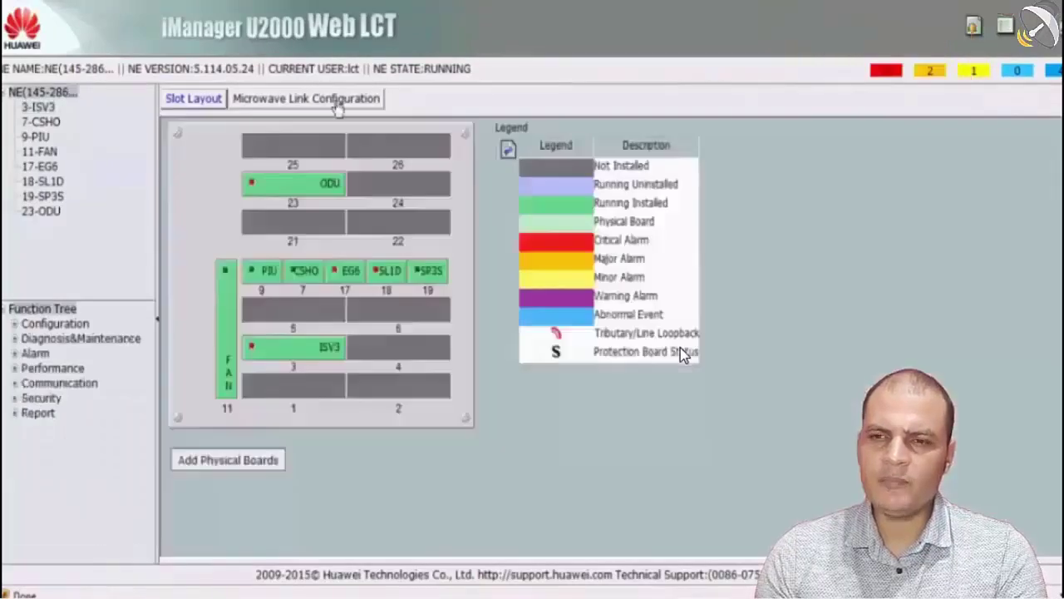
- Load the microwave link configuration of IF board 3-ISV3-1(RTNIF-1) and review its basic and IF parameters
click(337, 101)
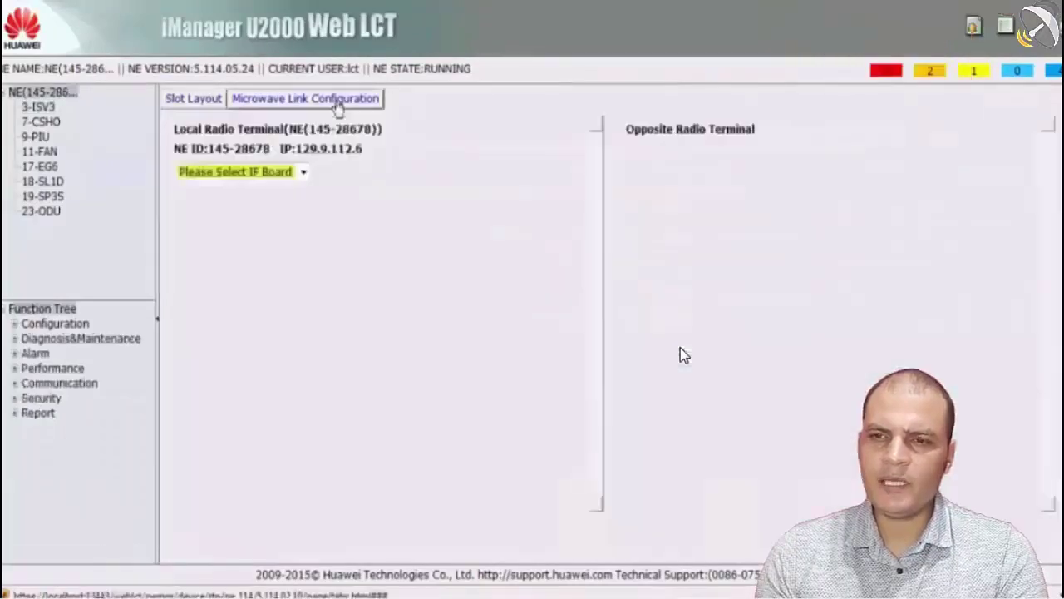
click(306, 172)
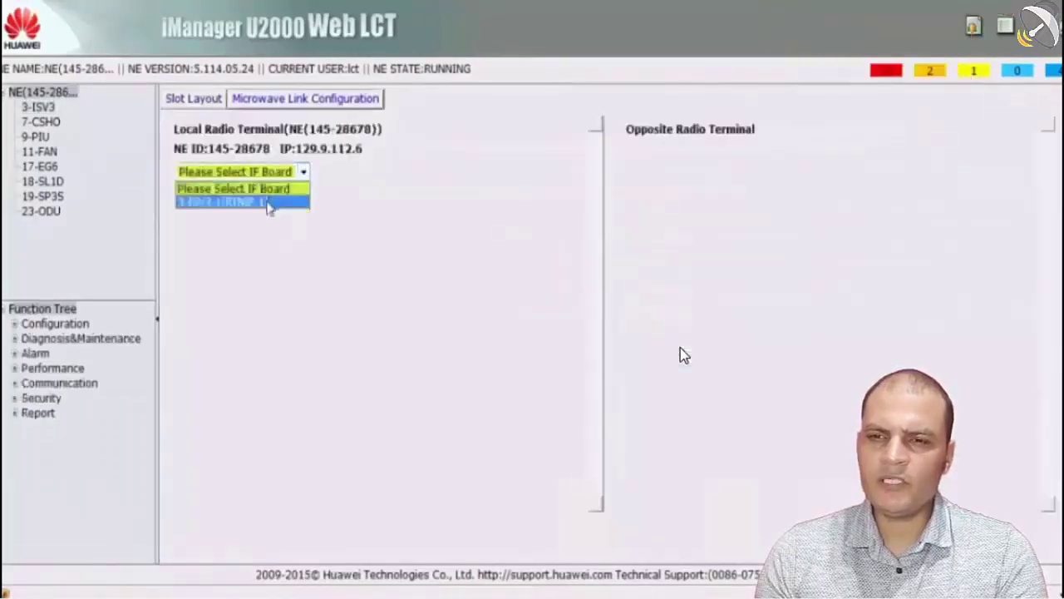
click(268, 206)
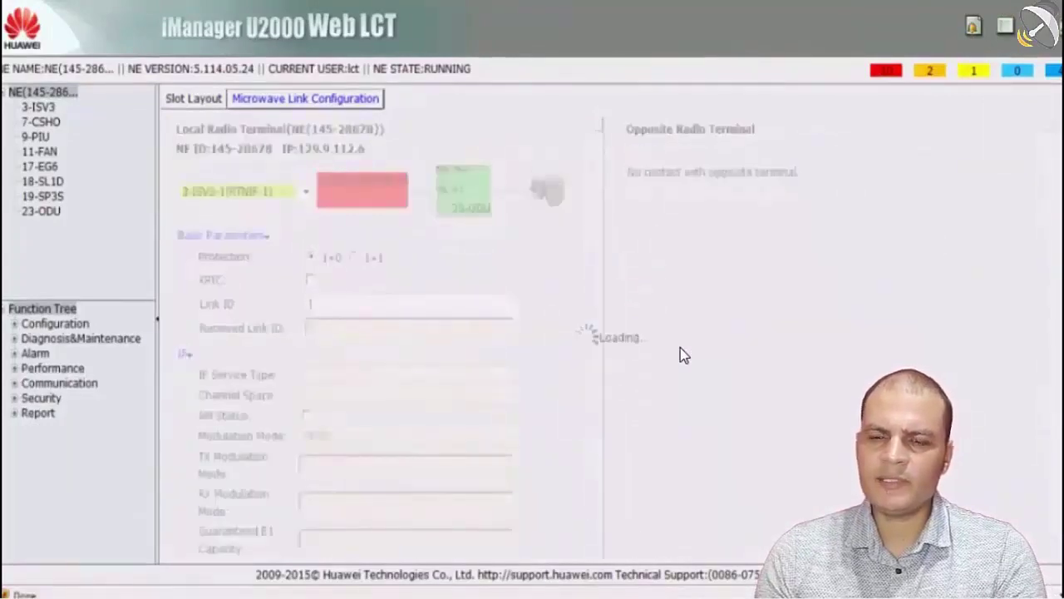
scroll(680, 355, down, 3)
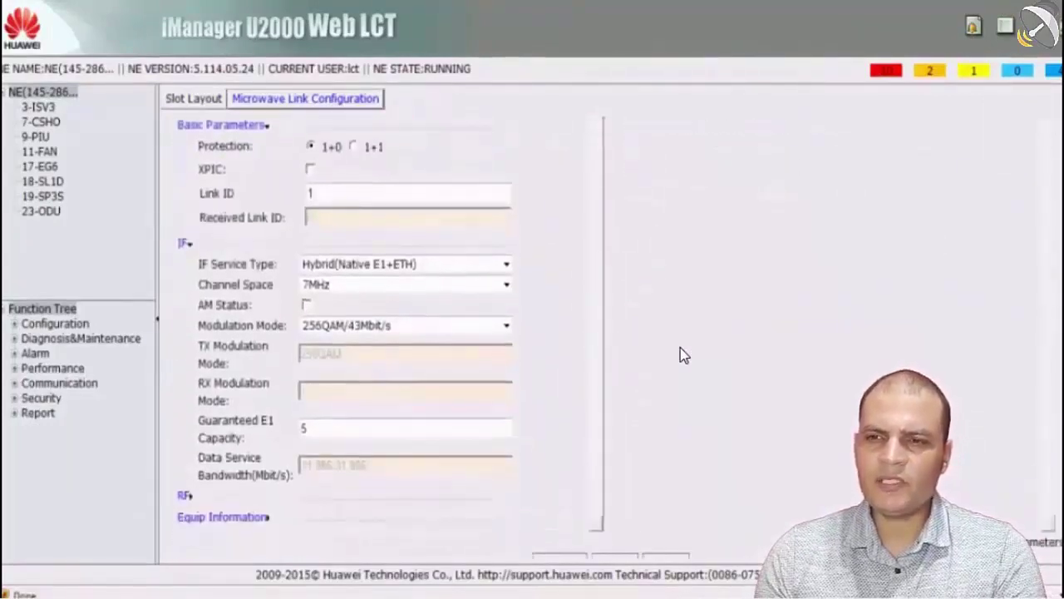
scroll(680, 355, down, 1)
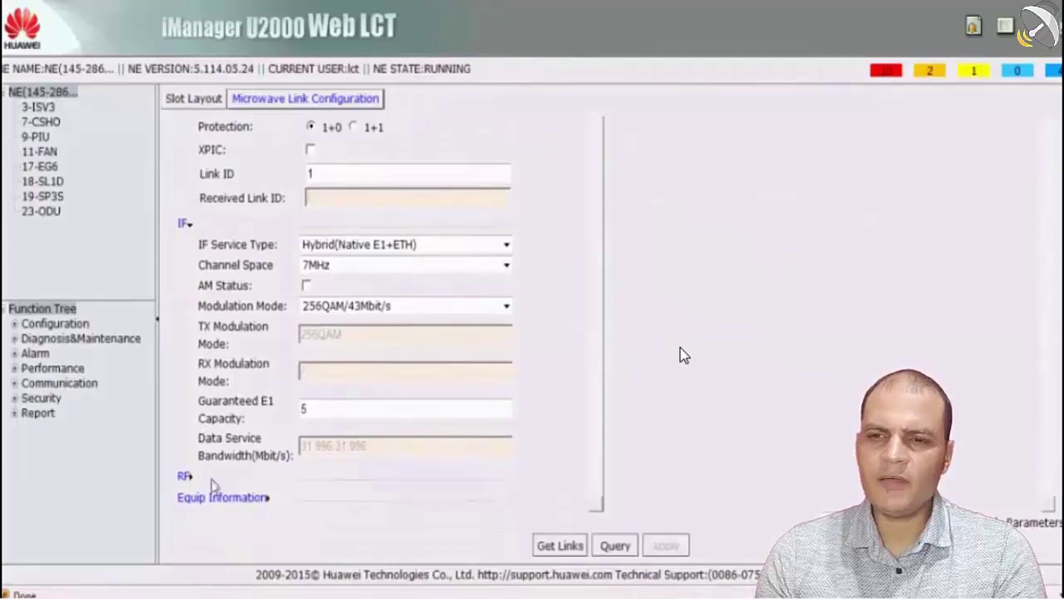
- Expand the RF parameters of the microwave link and set the TX power of 23-ODU to 0.0 dBm
click(185, 476)
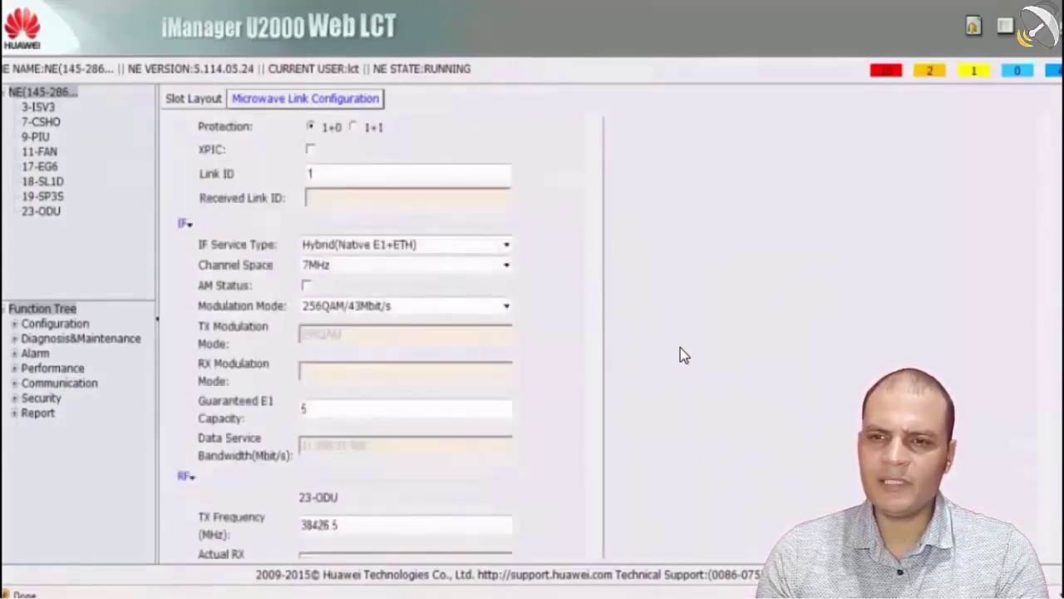
scroll(680, 355, down, 3)
scroll(680, 355, down, 2)
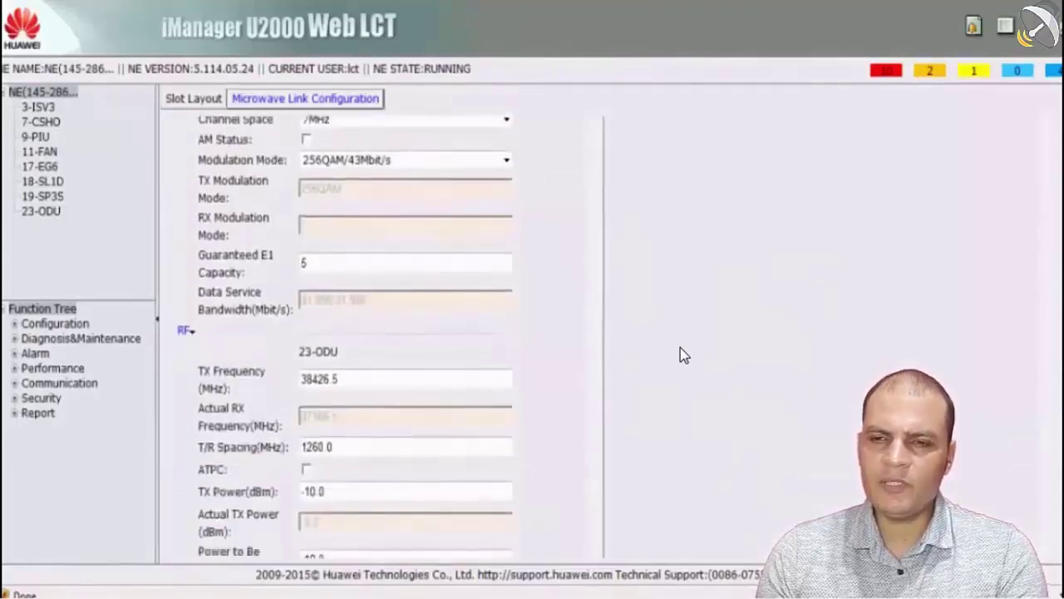
scroll(680, 355, down, 2)
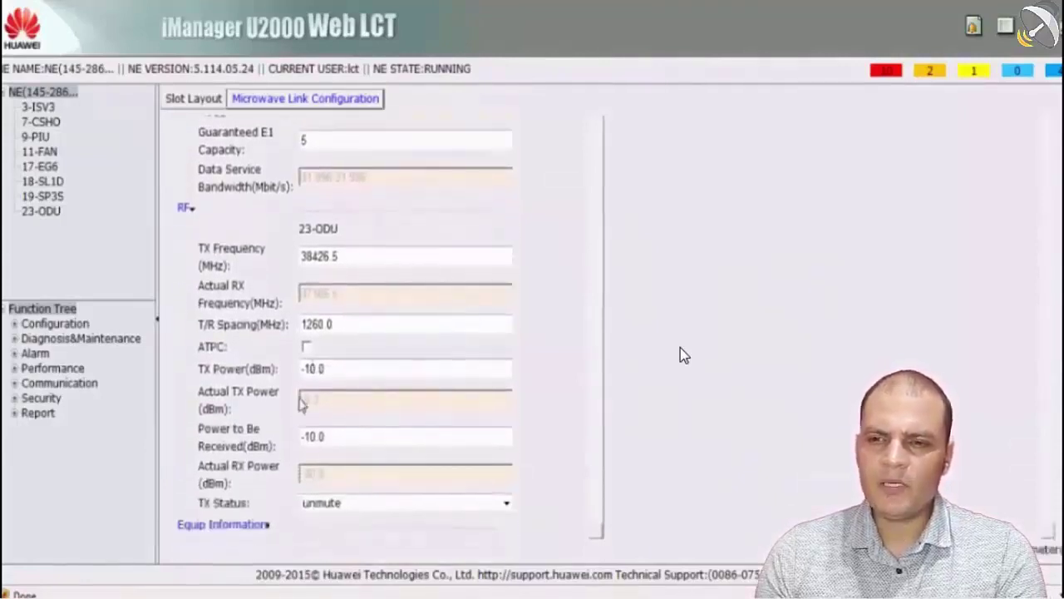
click(332, 368)
key(BackSpace)
key(BackSpace)
key(BackSpace)
key(BackSpace)
key(BackSpace)
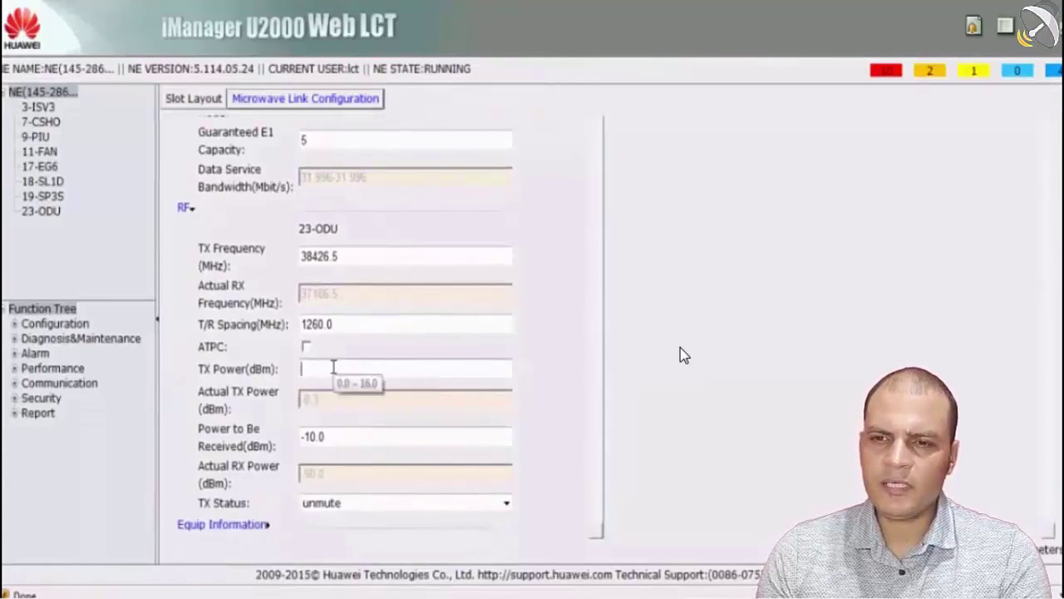
text(0.0)
- Apply the modified link parameters to the NE, acknowledging the risk of breaking links
click(665, 545)
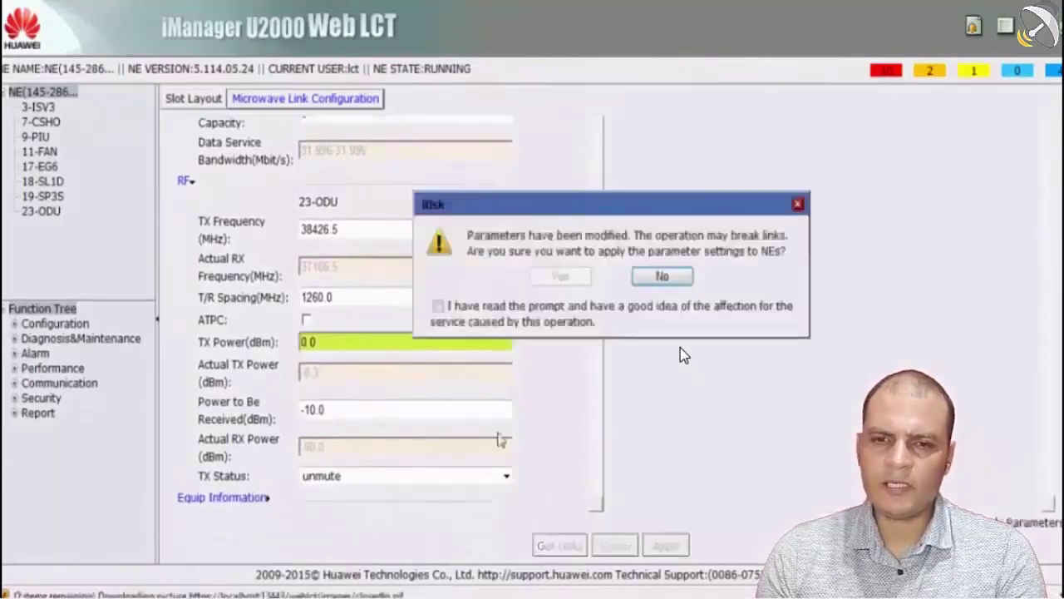
click(438, 306)
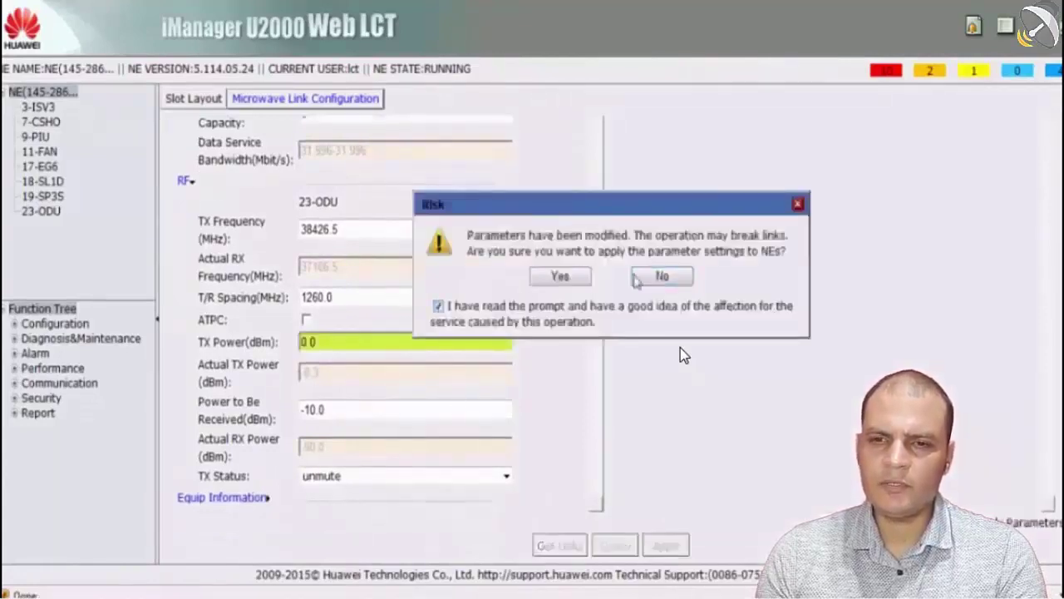
click(573, 281)
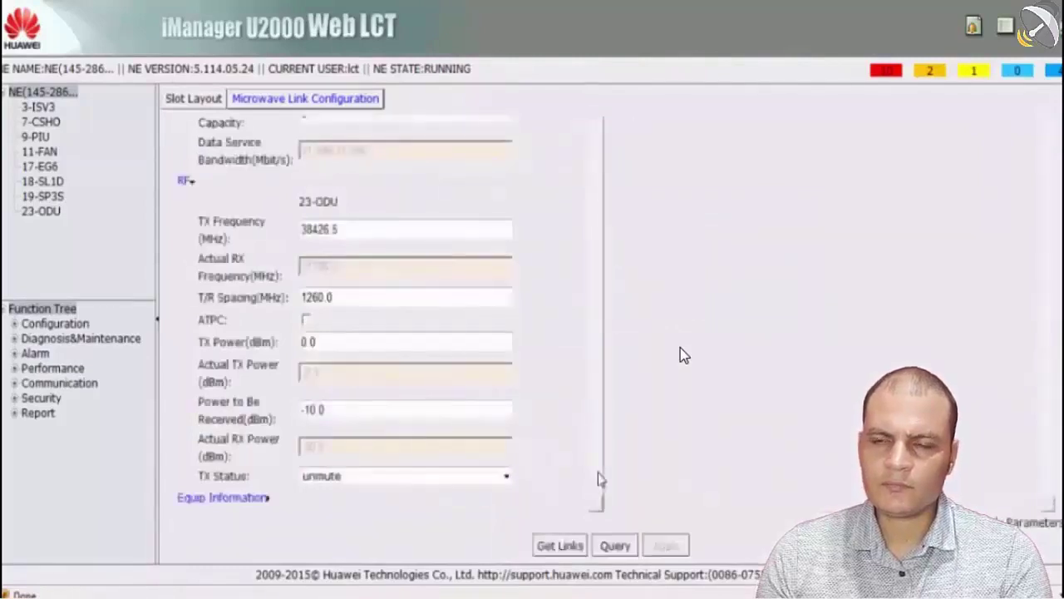
- Query the microwave link's current parameters from the NE
click(613, 546)
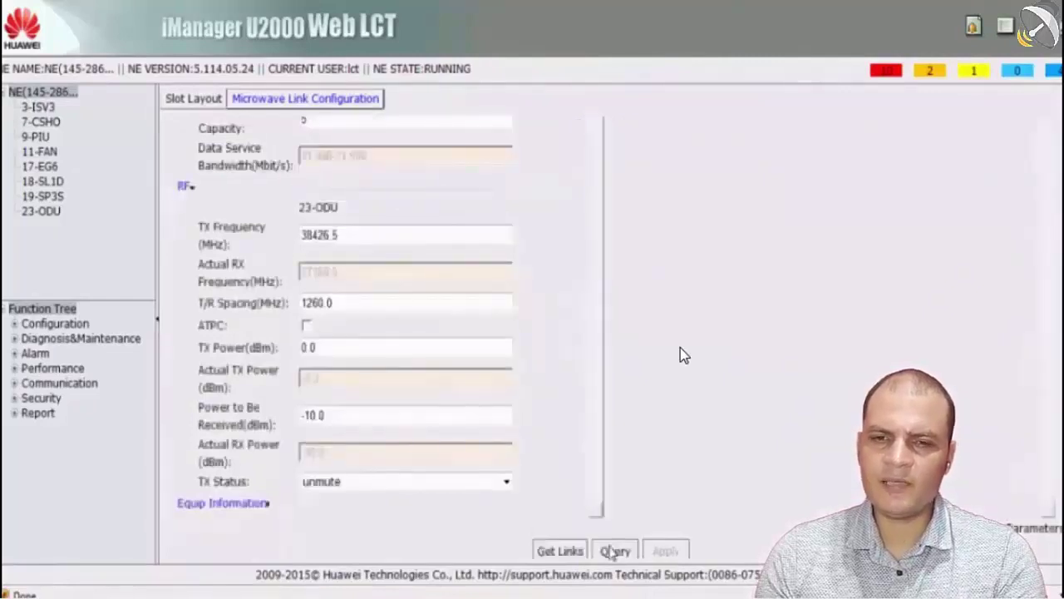
click(614, 551)
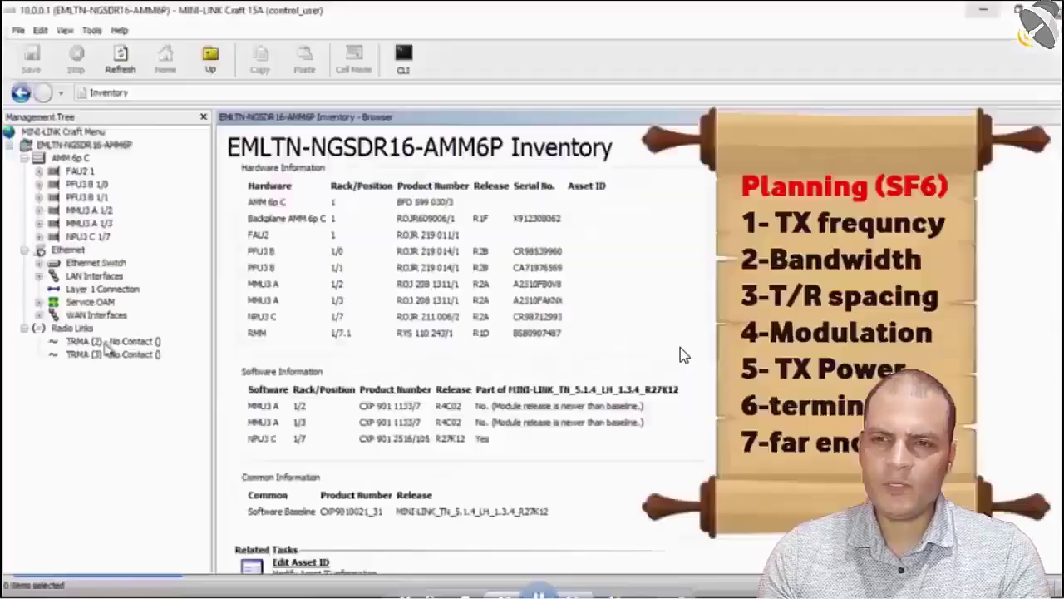
- Switch to MINI-LINK Craft, view the status of both TRMA radio links, and open the radio link configuration for TRMA (2)
click(108, 341)
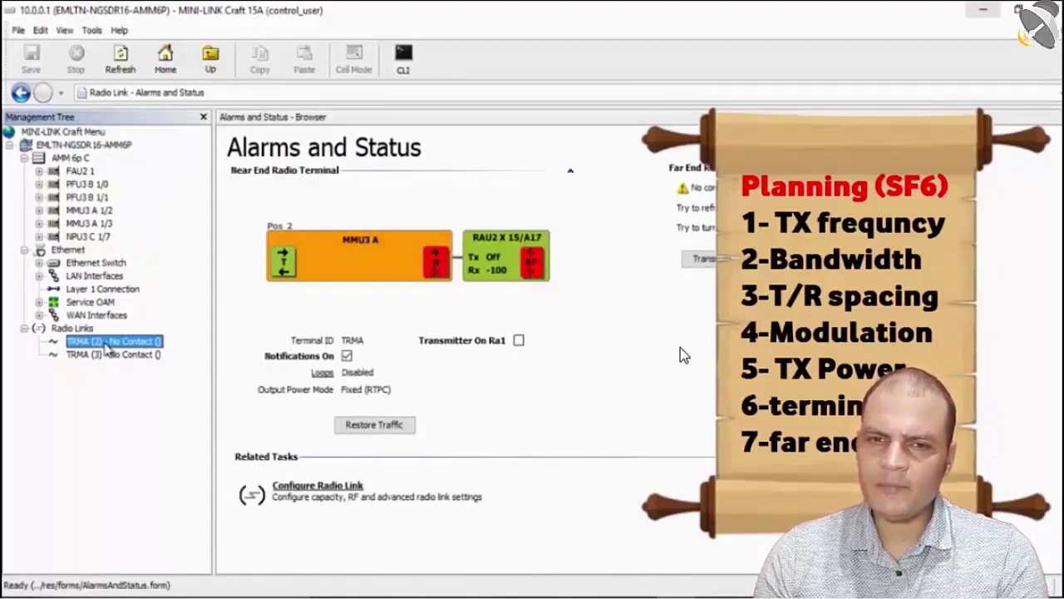
click(106, 353)
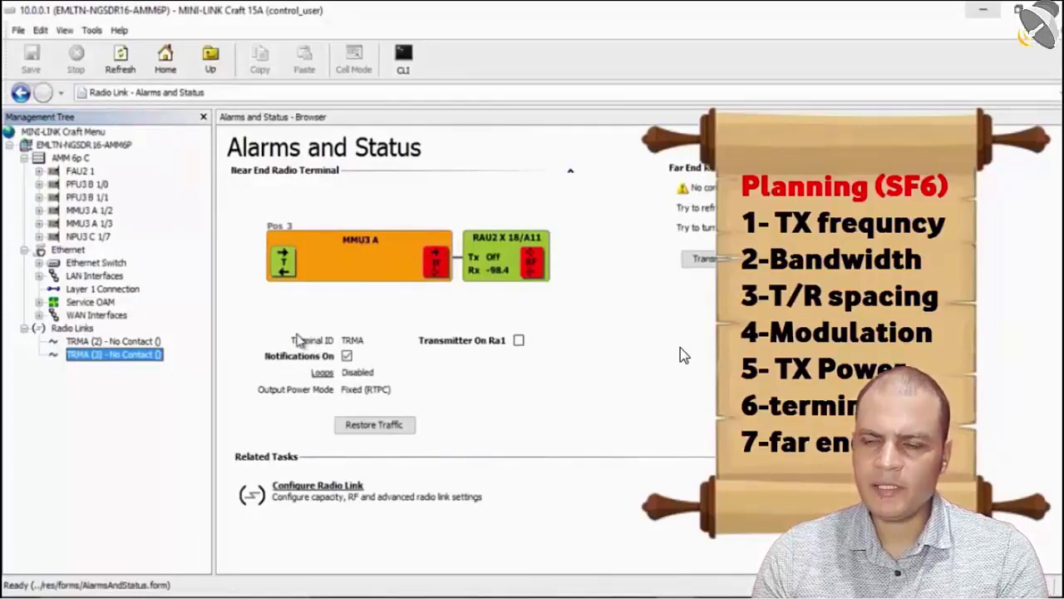
click(315, 487)
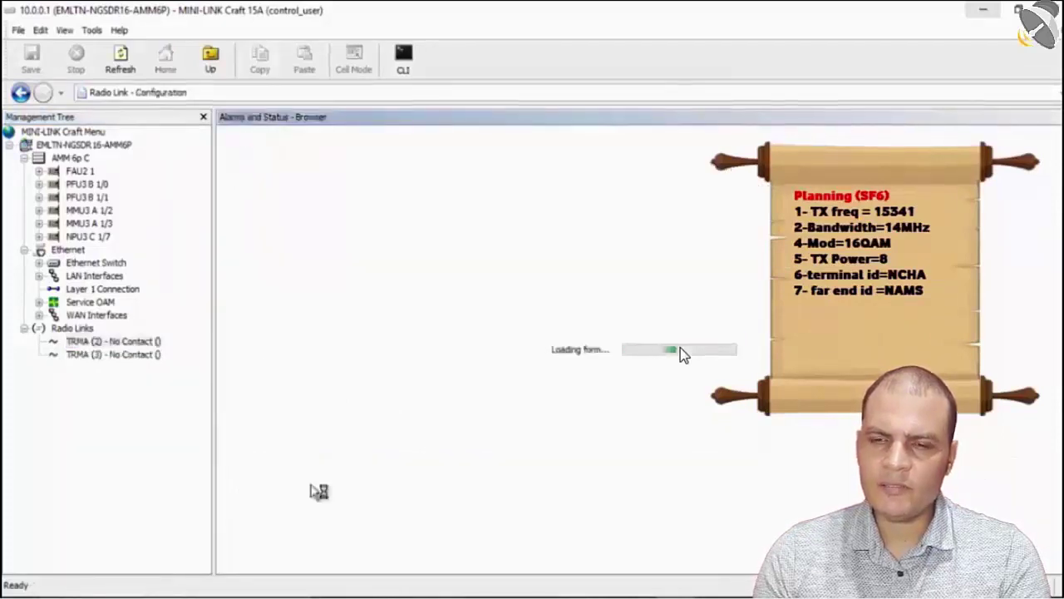
- Set the near-end radio terminal's Terminal ID to NCHA and its Far End ID to NMAS
double_click(346, 266)
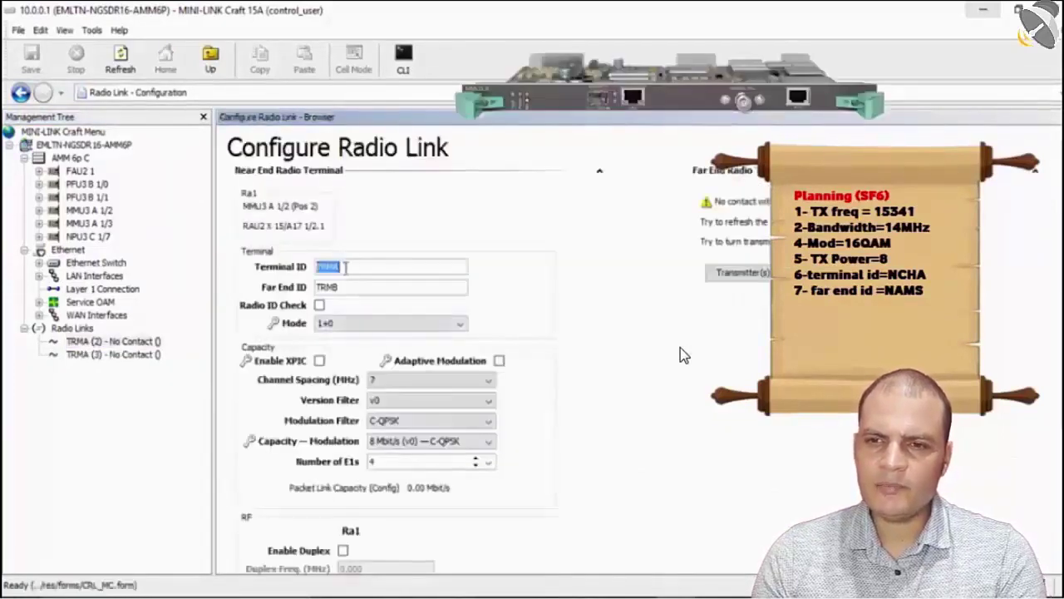
text(N)
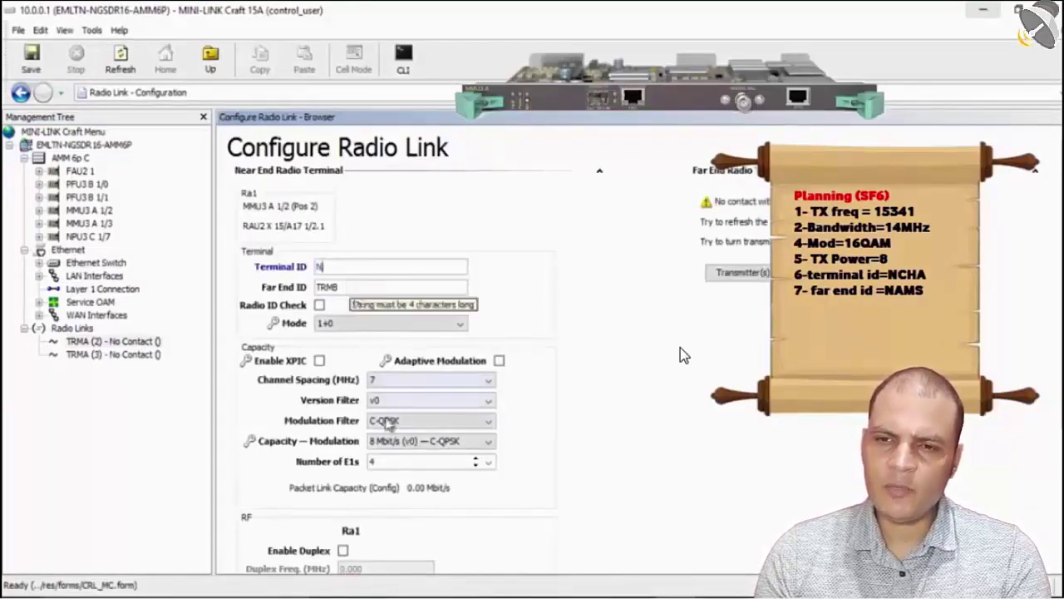
text(CHA)
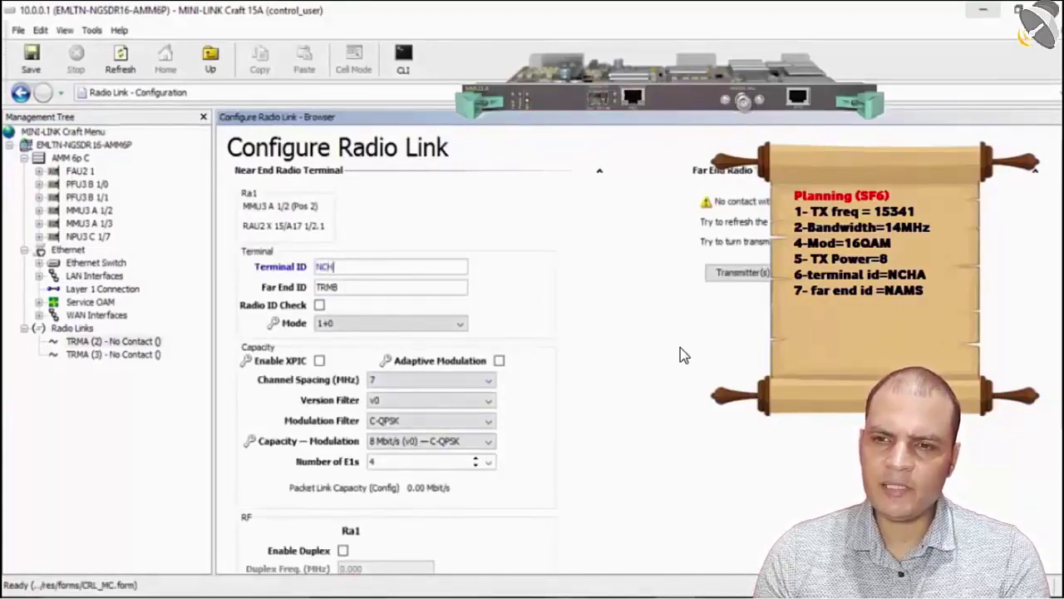
double_click(337, 287)
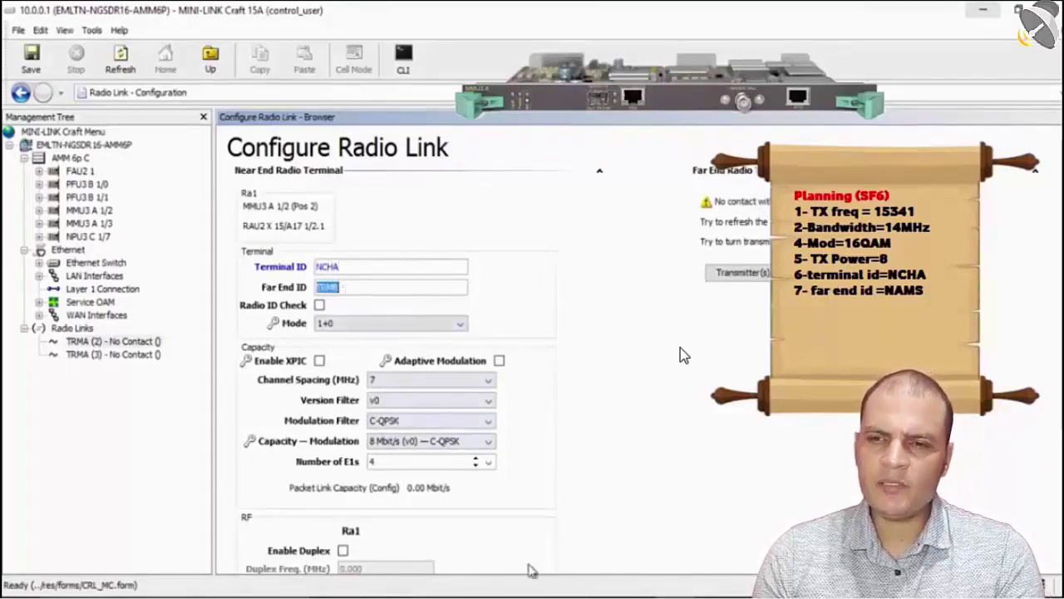
text(NMAS)
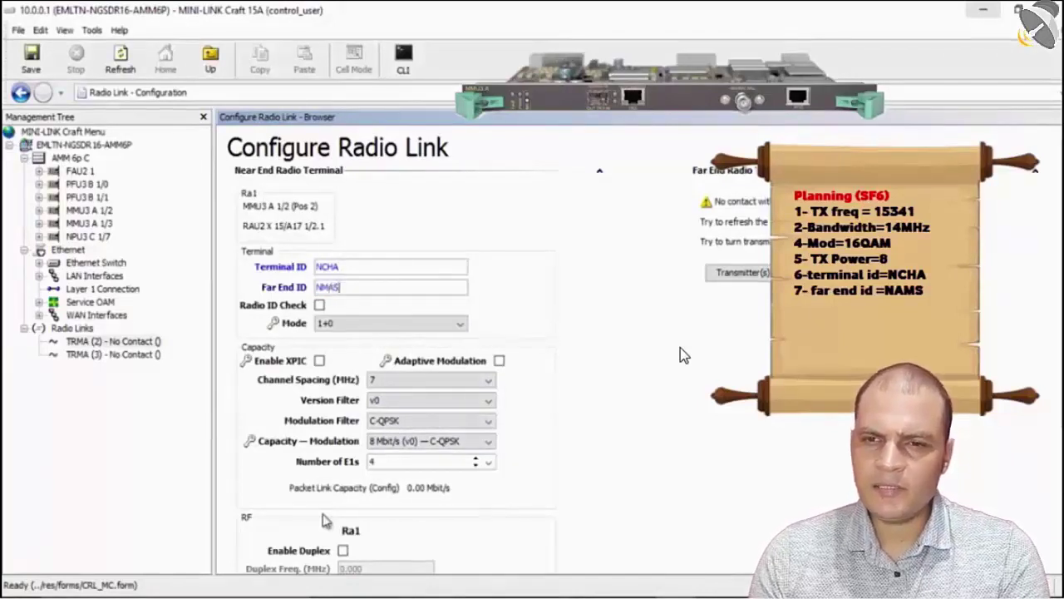
- Set the radio link's channel spacing to 14 MHz and its modulation filter to 16-QAM
click(488, 379)
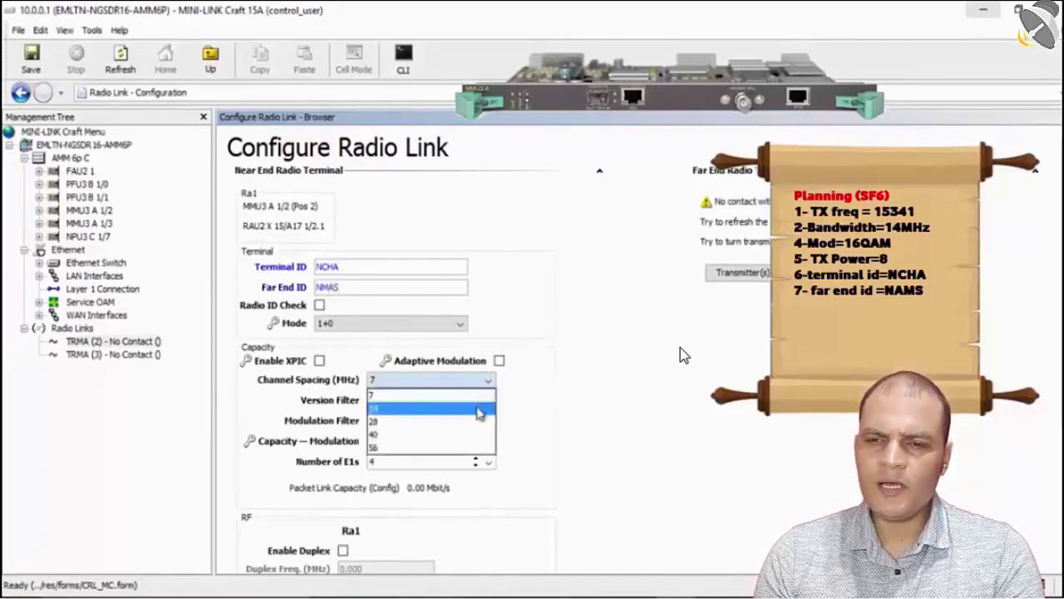
click(479, 409)
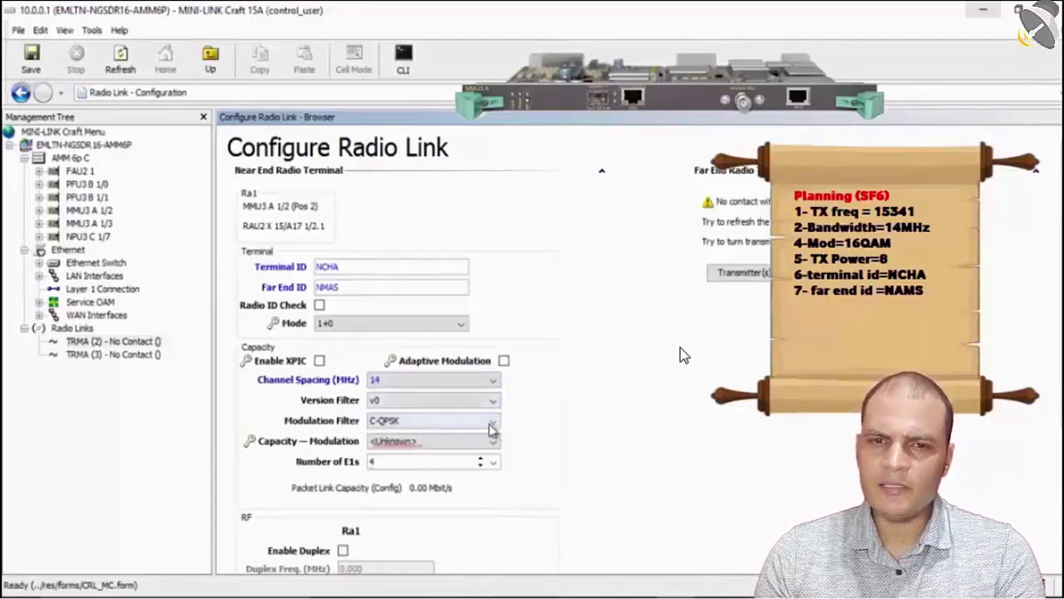
click(494, 422)
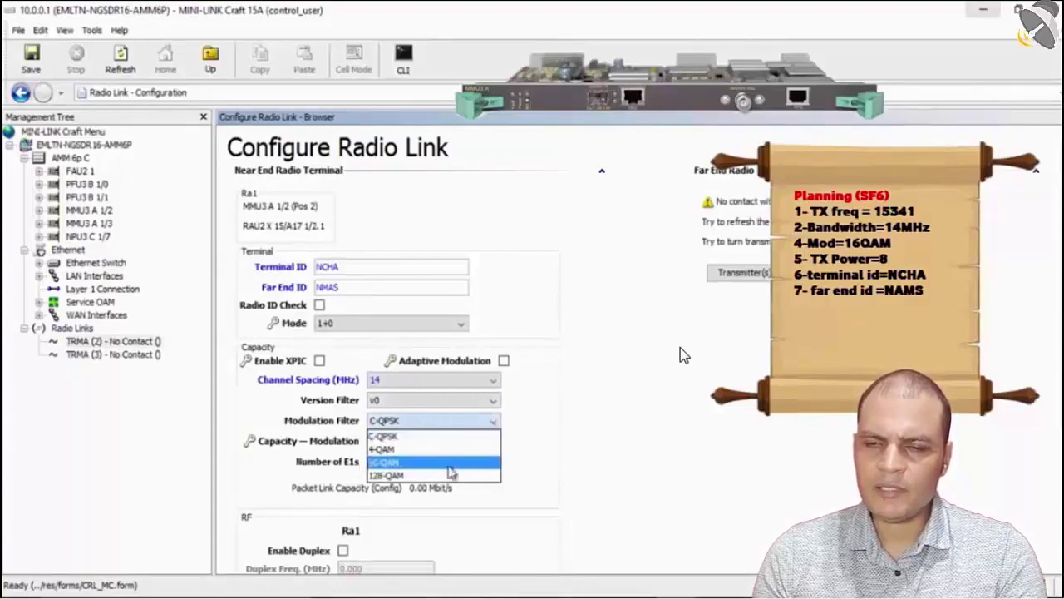
click(450, 466)
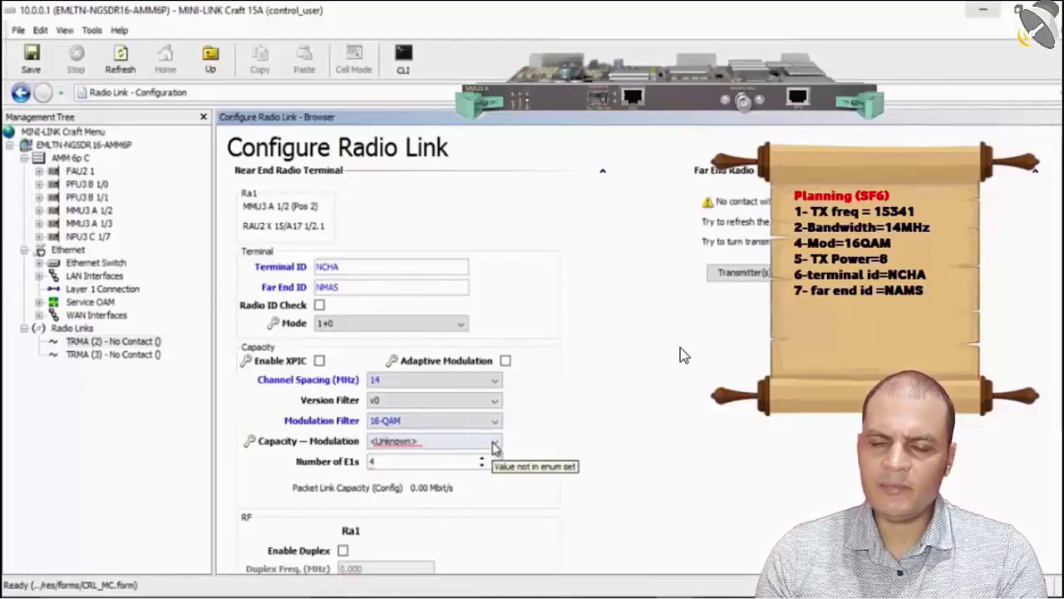
- Choose the 45 Mbit/s (v0) — 16-QAM capacity and set the number of E1s to 22
click(493, 447)
click(441, 464)
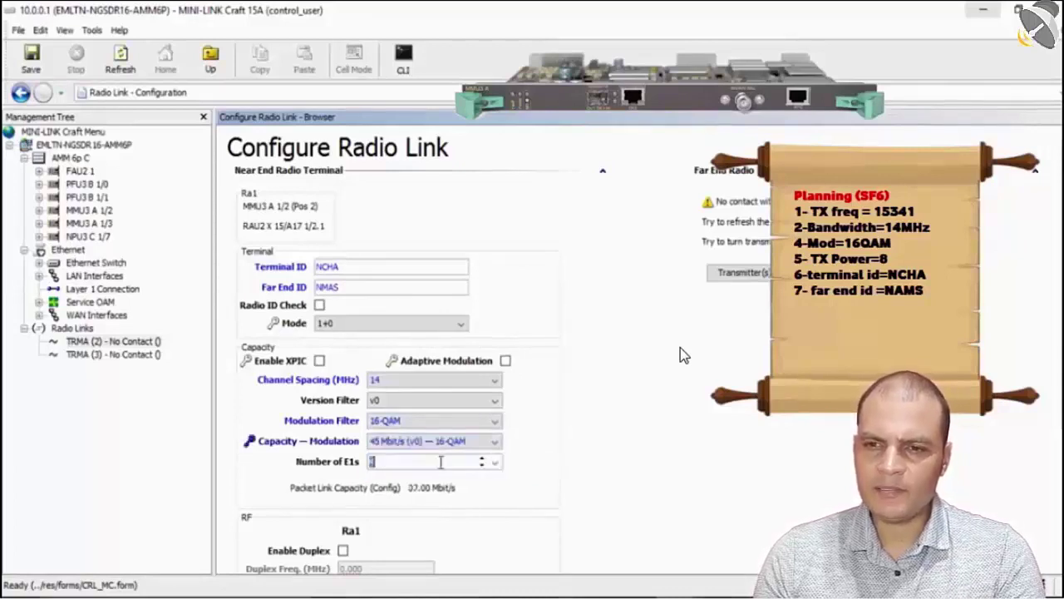
text(22)
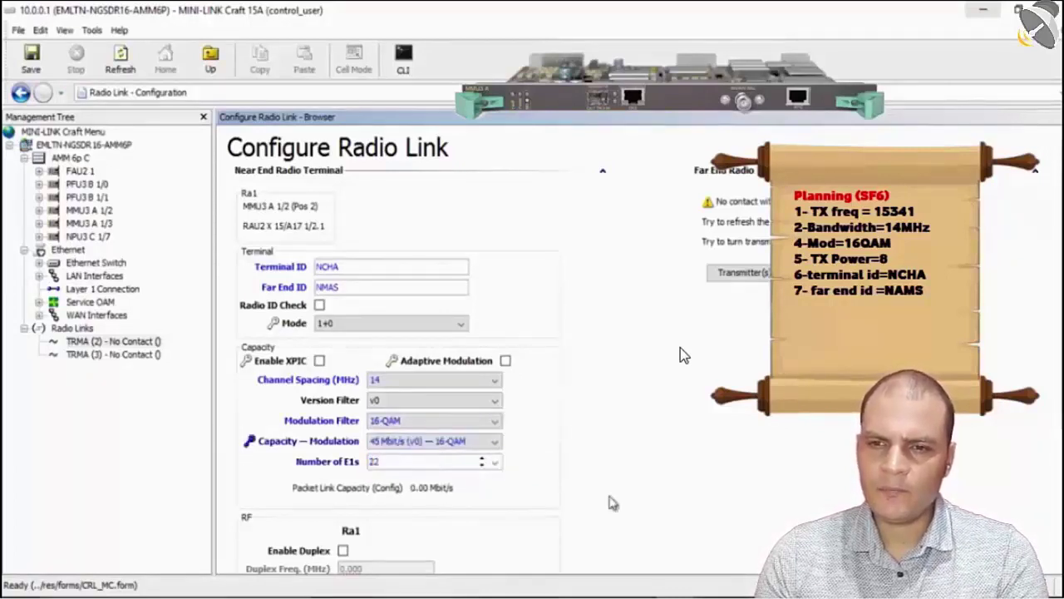
scroll(681, 355, down, 5)
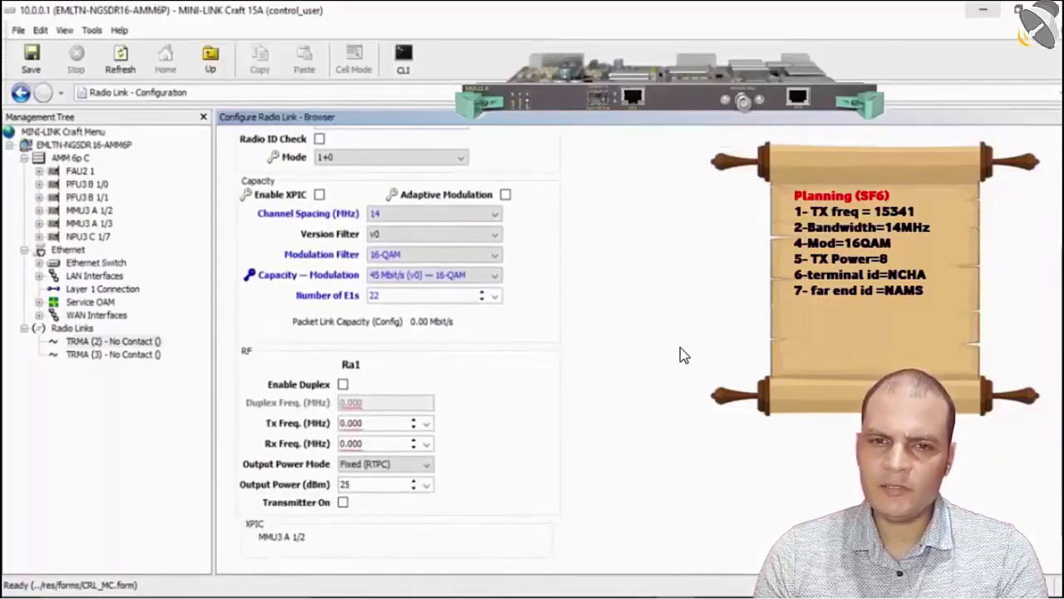
key(Return)
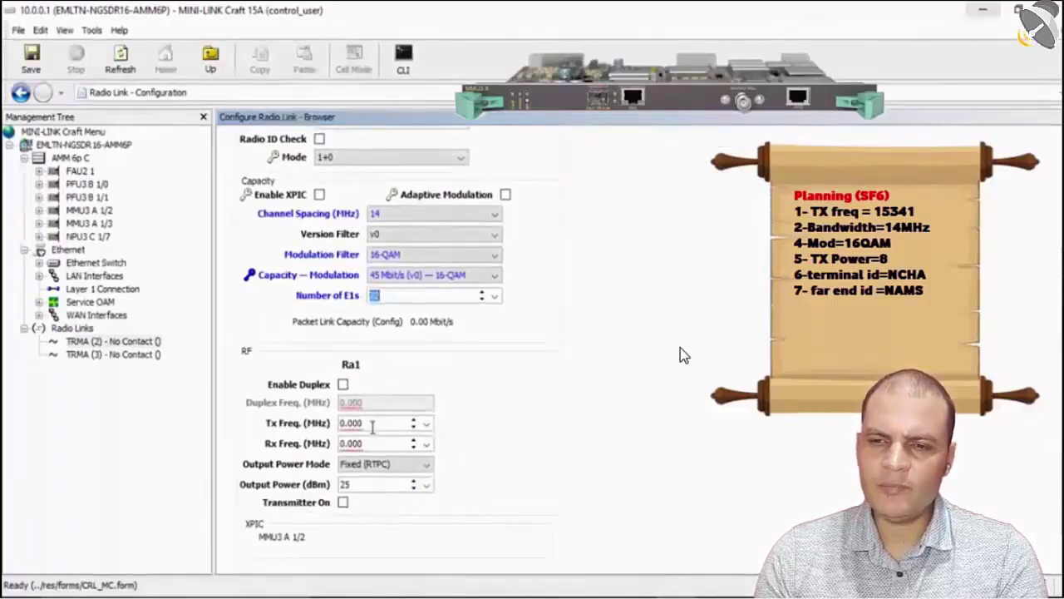
- Set Ra1's Tx frequency to 15341 MHz, Rx frequency to 14921 MHz and output power to 8 dBm, dismissing the Microsoft Word crash notice
click(365, 423)
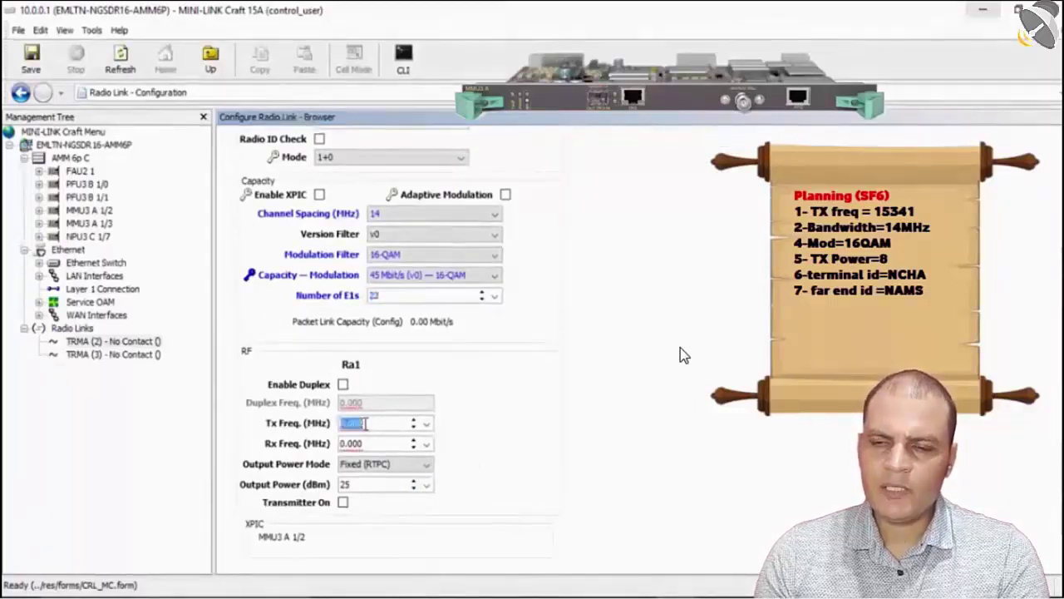
text(15341.00)
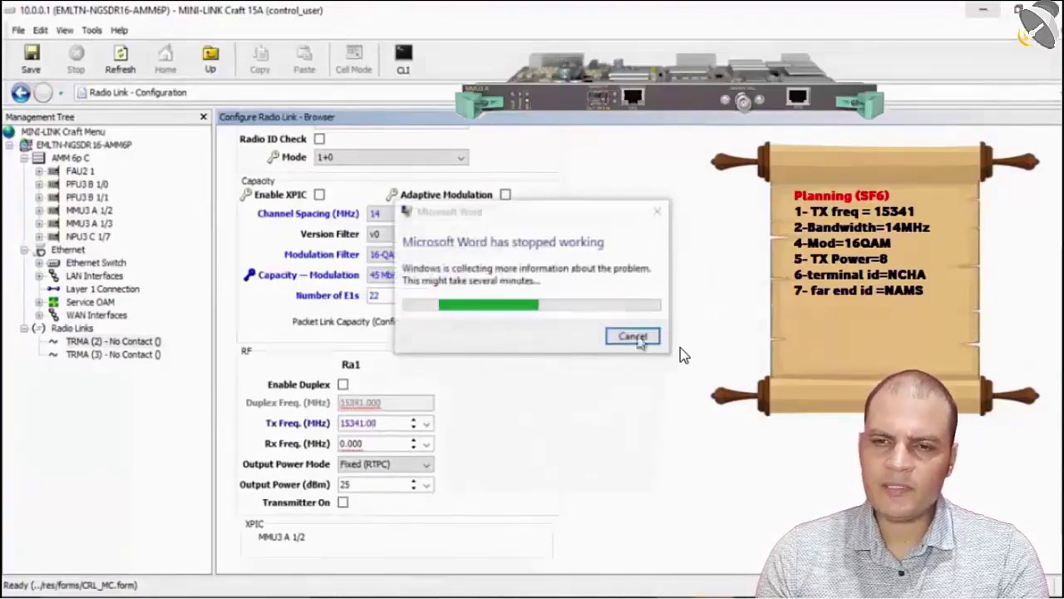
click(634, 342)
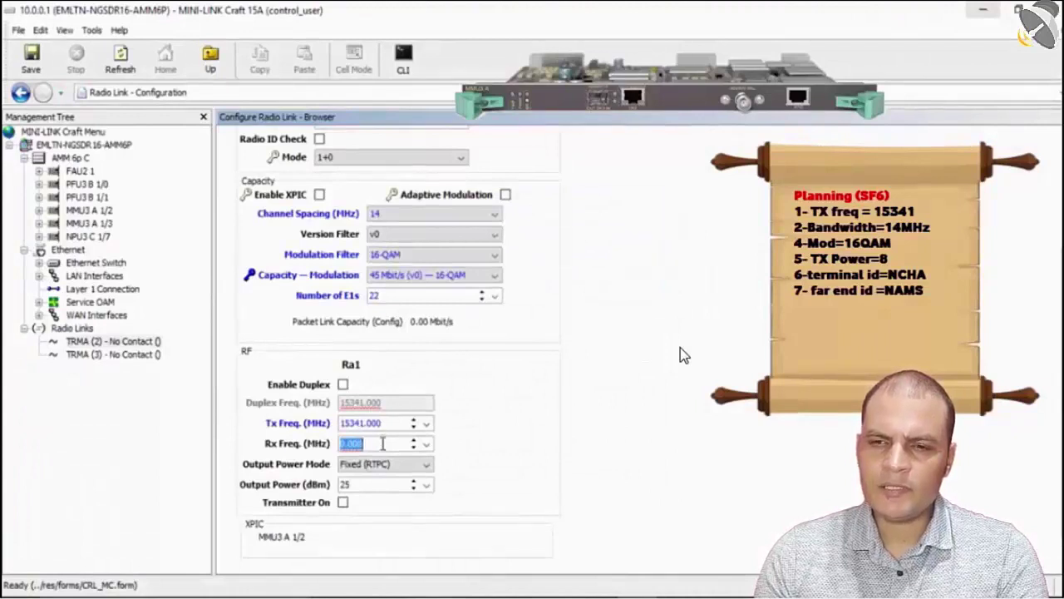
text(14921)
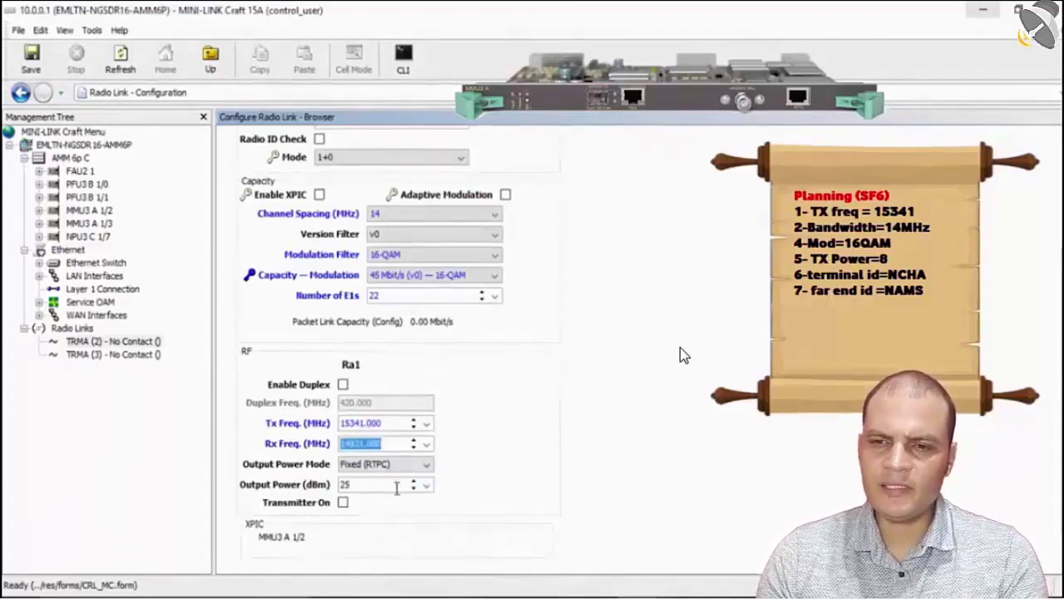
click(396, 487)
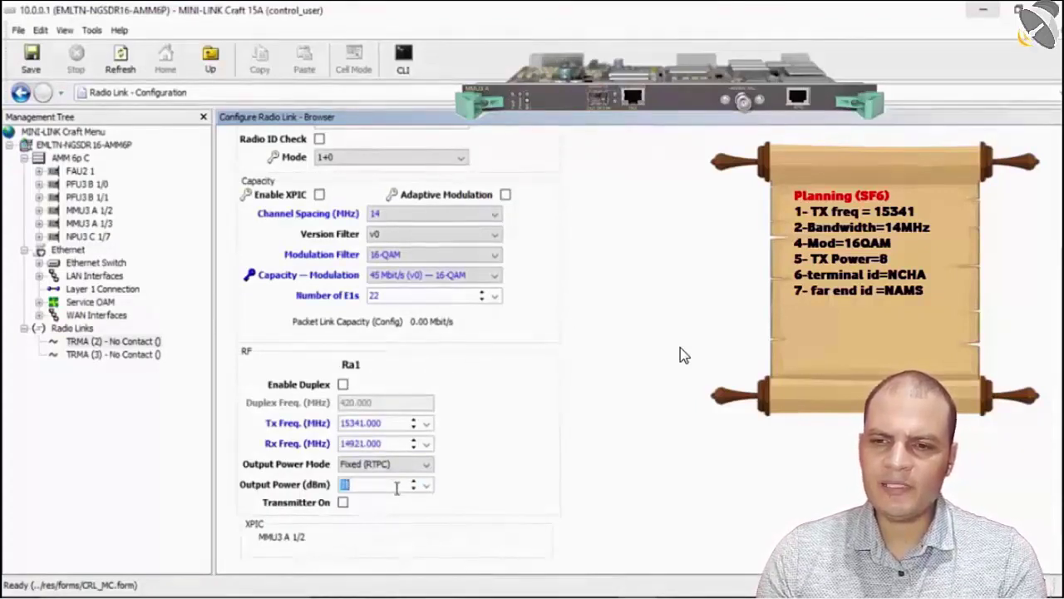
text(8)
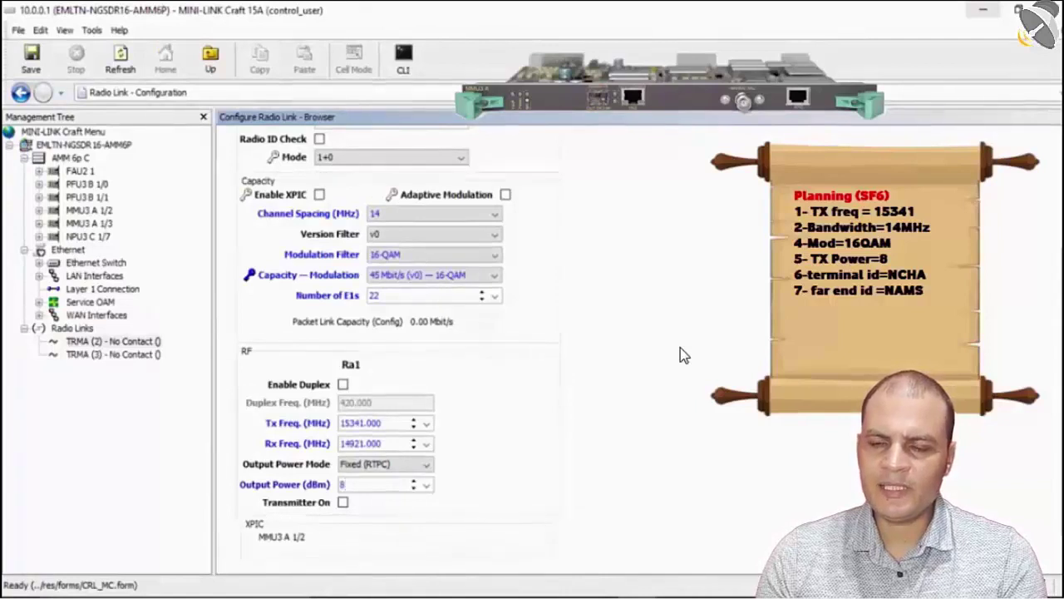
- Expand the advanced settings and set the BER alarm threshold to 1e-6 and the Ra1 RF input alarm threshold to -83 dBm
scroll(682, 355, down, 2)
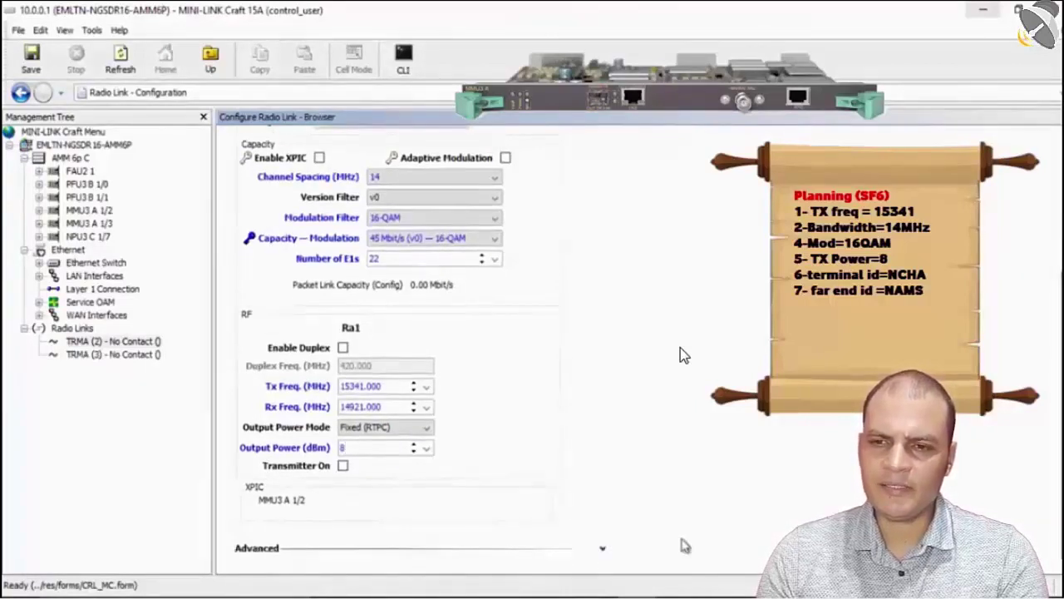
scroll(596, 536, up, 1)
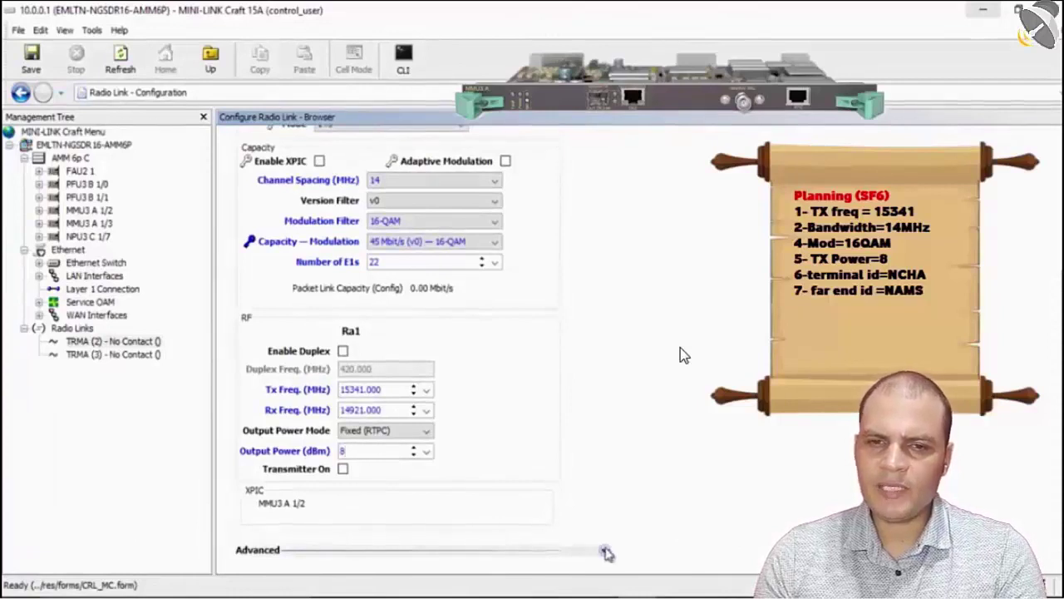
click(600, 552)
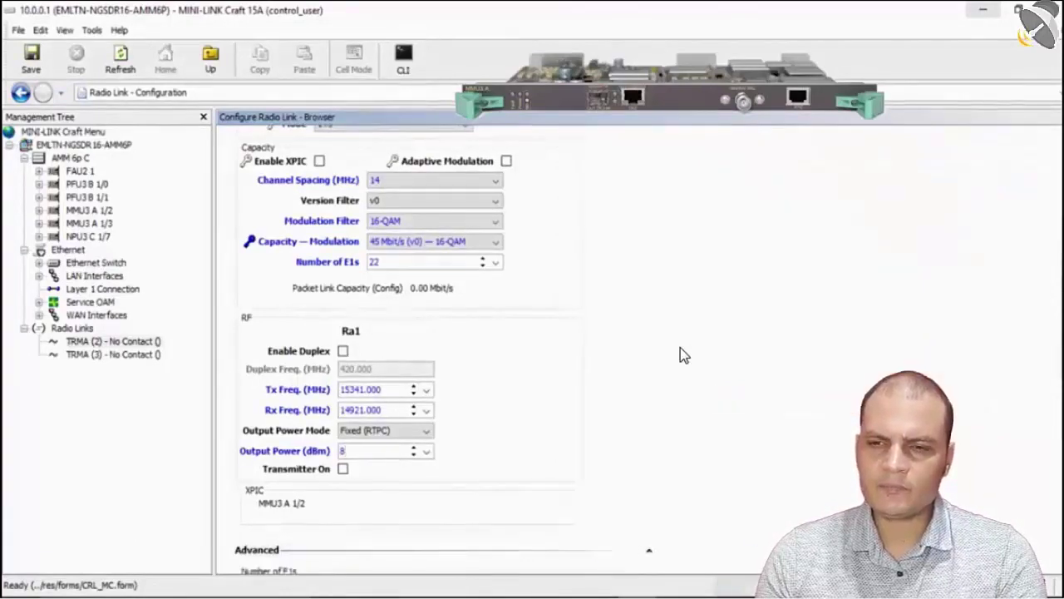
scroll(680, 355, down, 5)
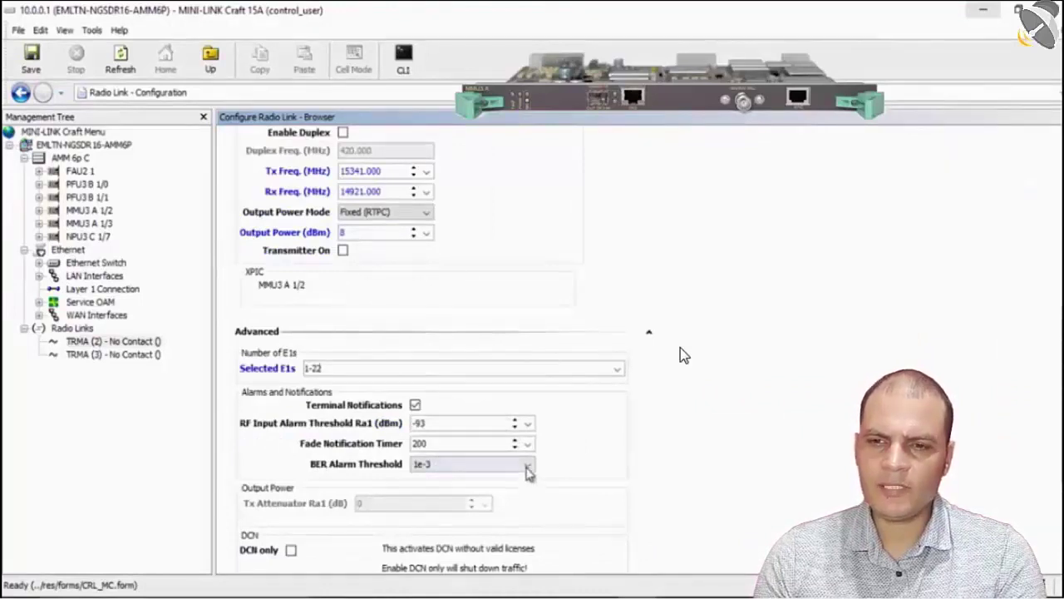
click(527, 467)
click(503, 518)
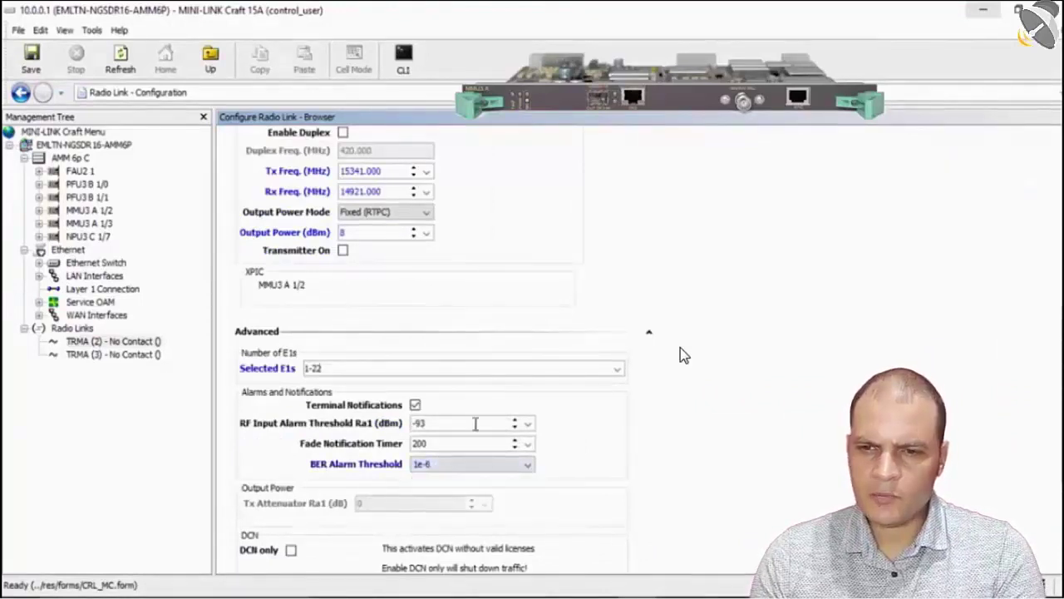
click(492, 426)
click(491, 426)
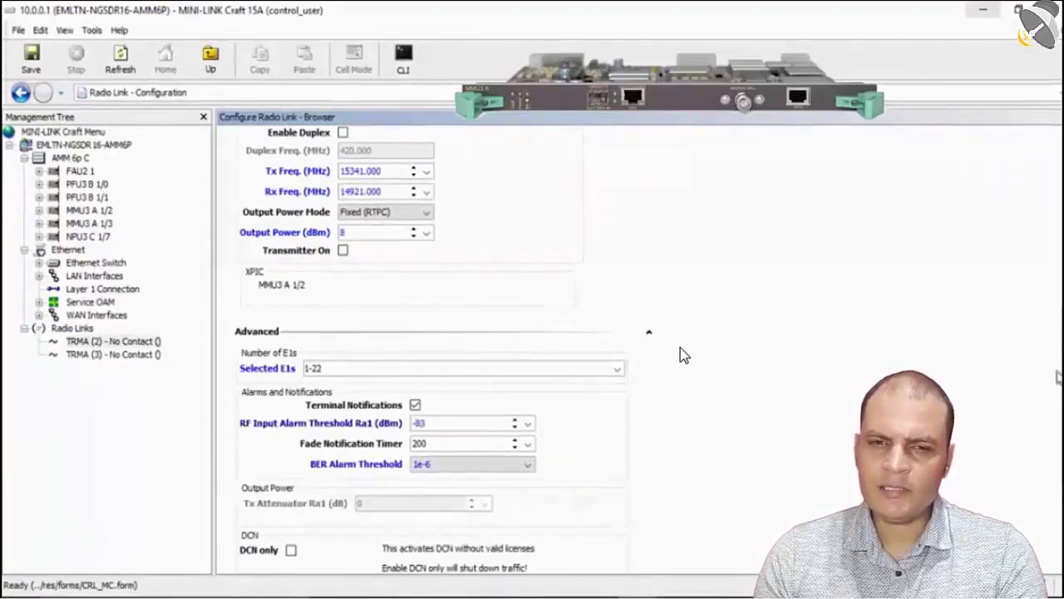
scroll(680, 355, down, 3)
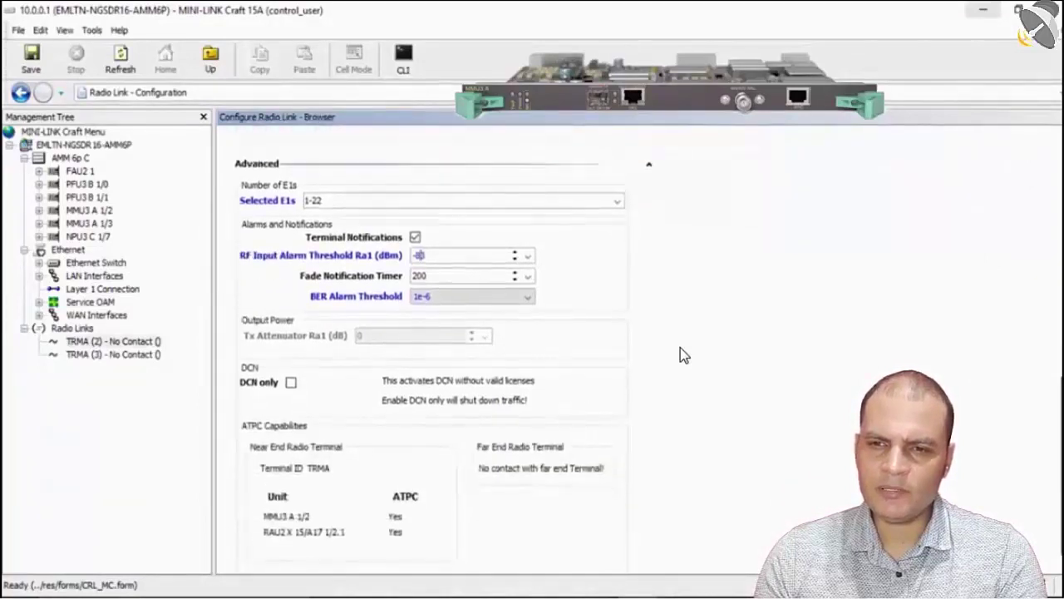
- Save the radio link configuration, confirming that output power is compensated, and open the alarms and status of the radio link in position 2
scroll(680, 355, up, 10)
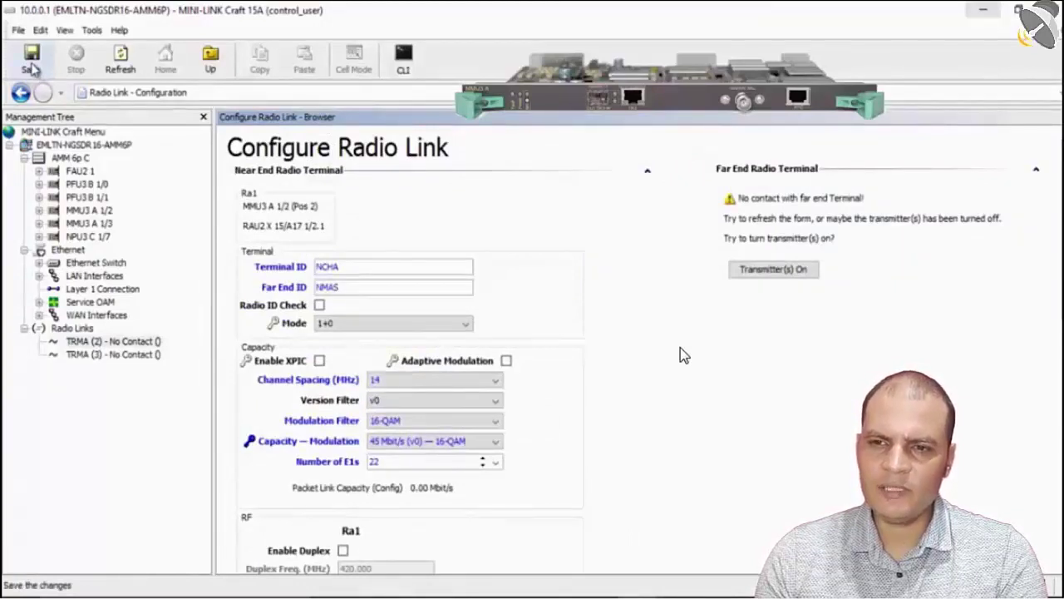
click(31, 69)
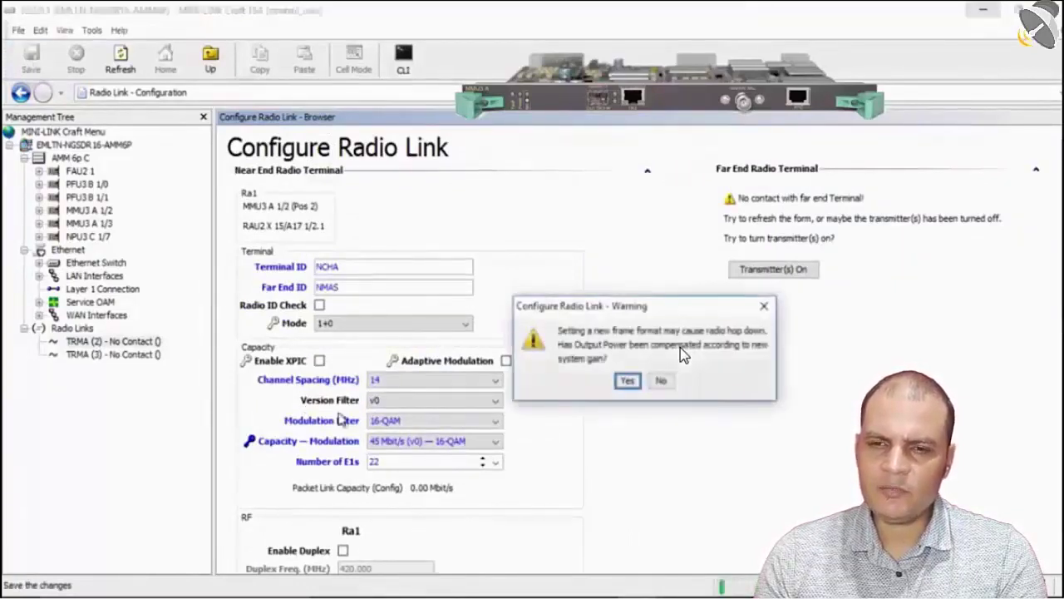
click(628, 381)
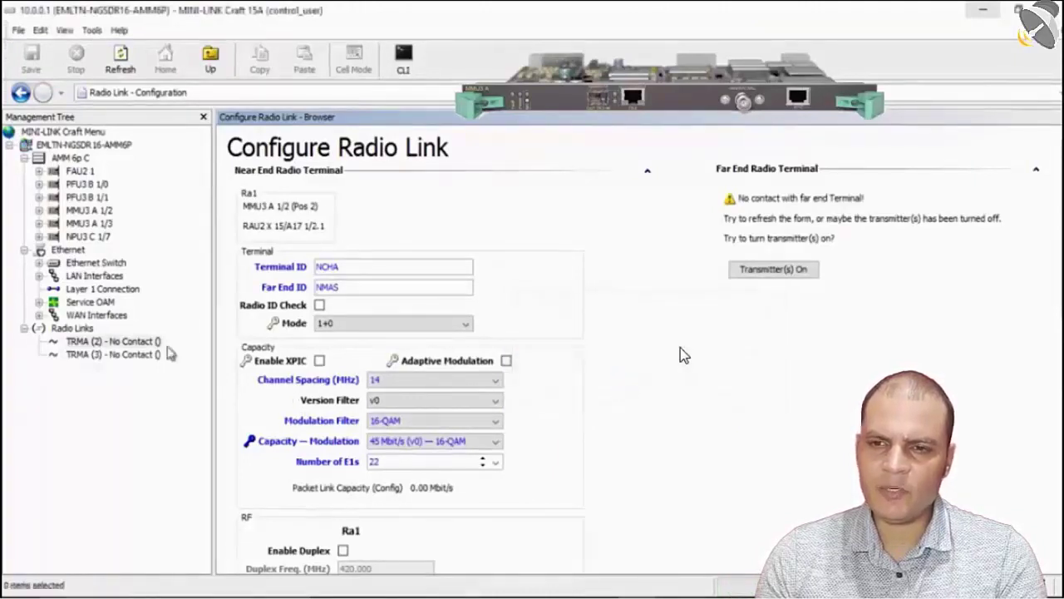
click(133, 344)
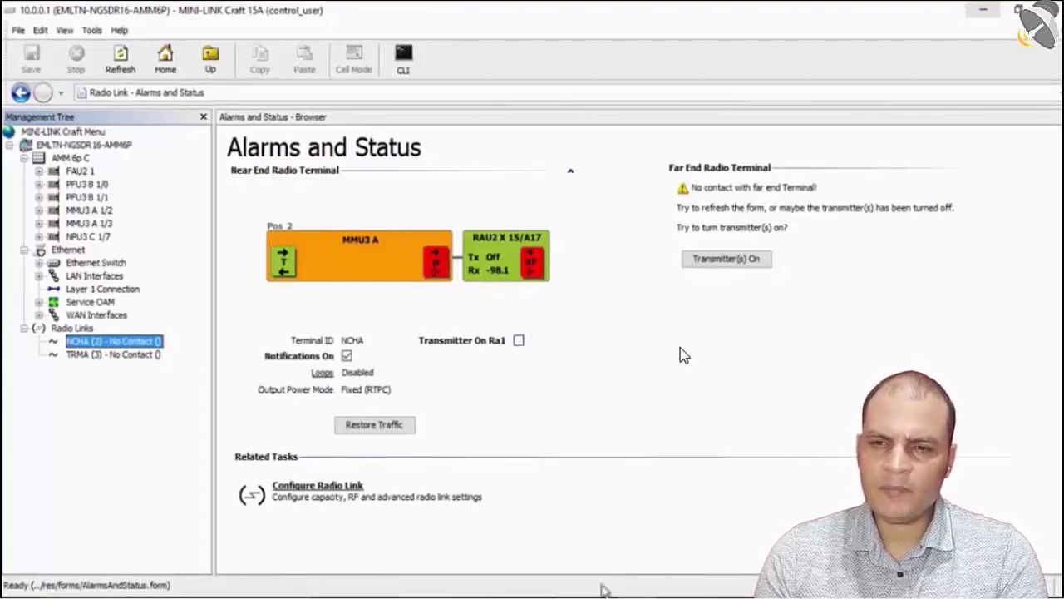
- Turn on the Ra1 transmitter of the radio link in position 2, save, reload its alarms and status, and open the radio link configuration
click(519, 340)
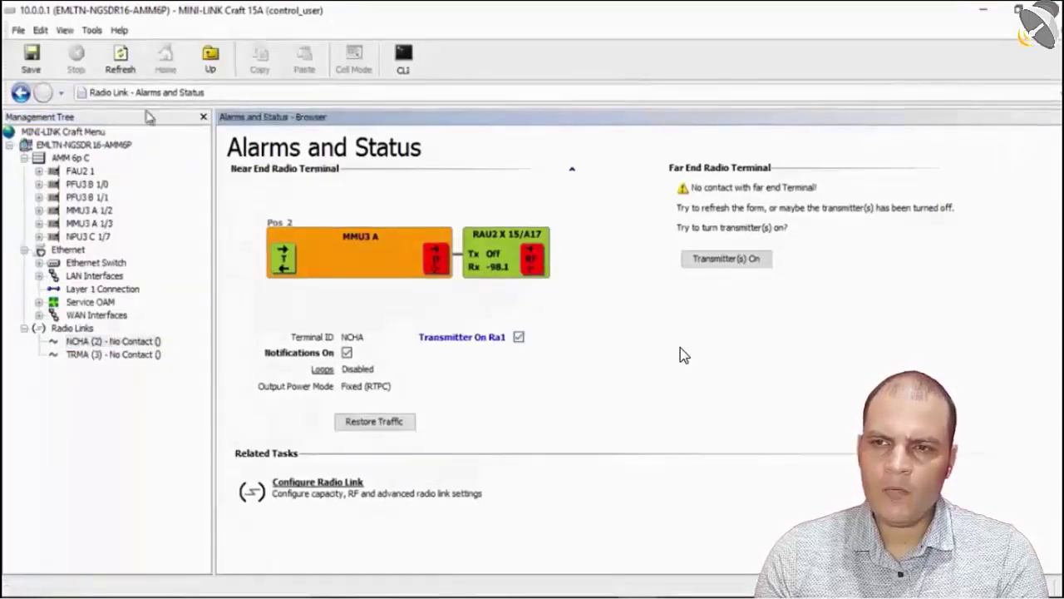
click(31, 60)
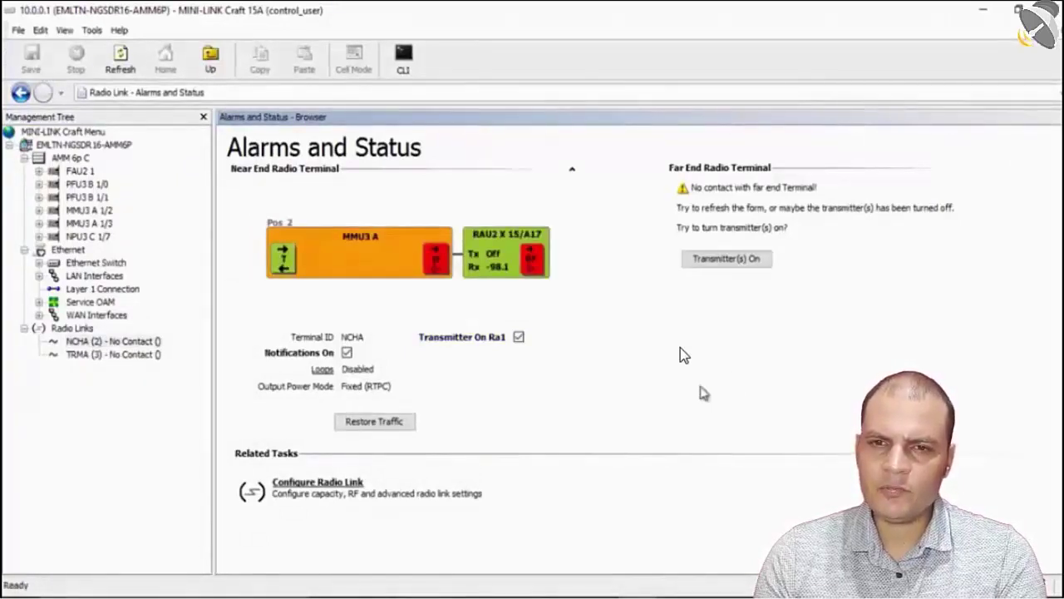
click(137, 340)
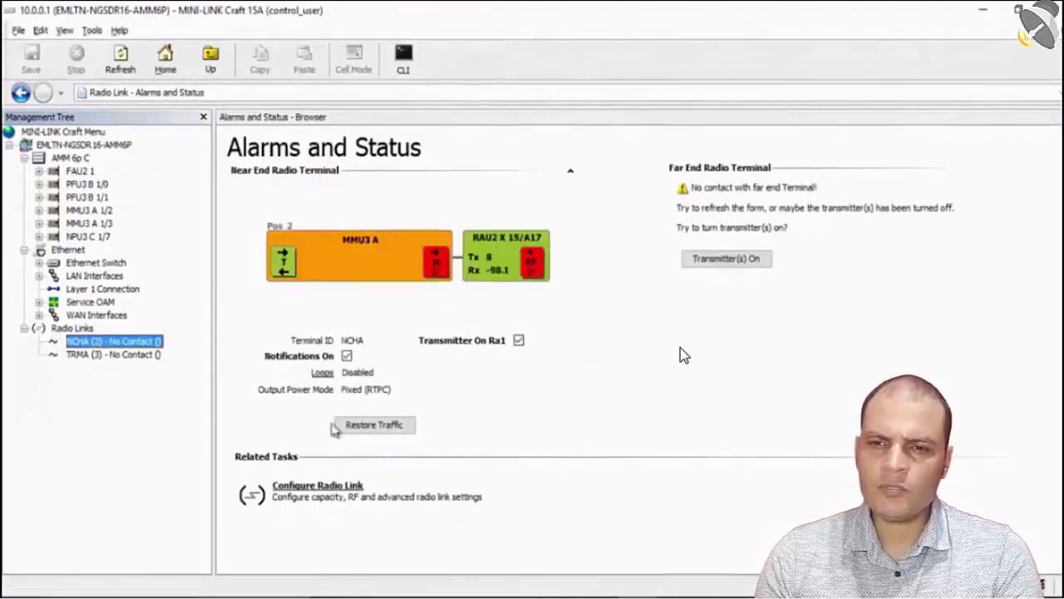
click(314, 485)
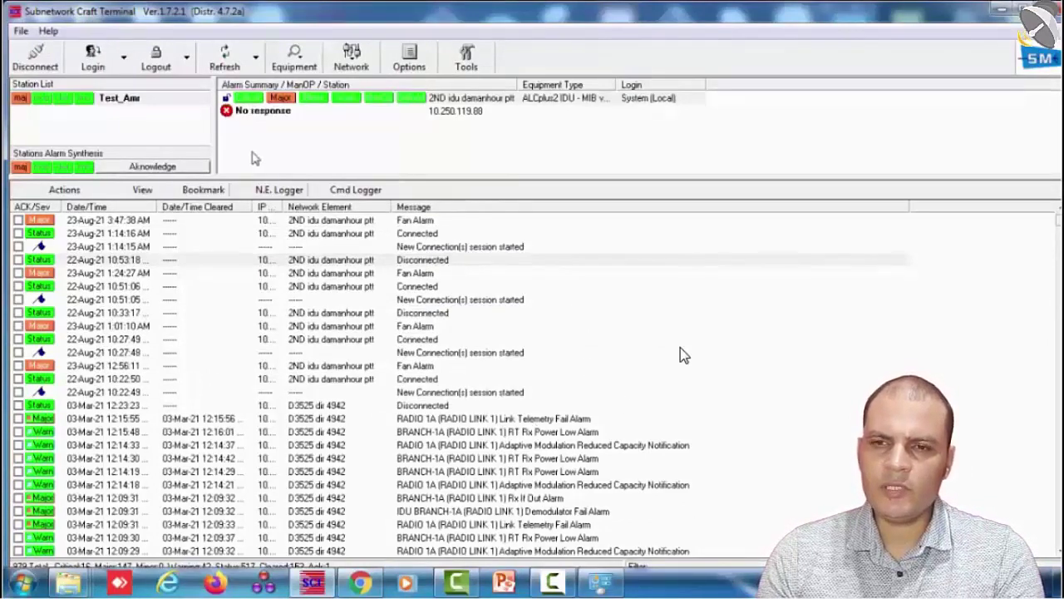
- Switch to the SIAE WEB Local Craft Terminal and examine Radio Branch 1A's available frequency channels and received power
click(37, 66)
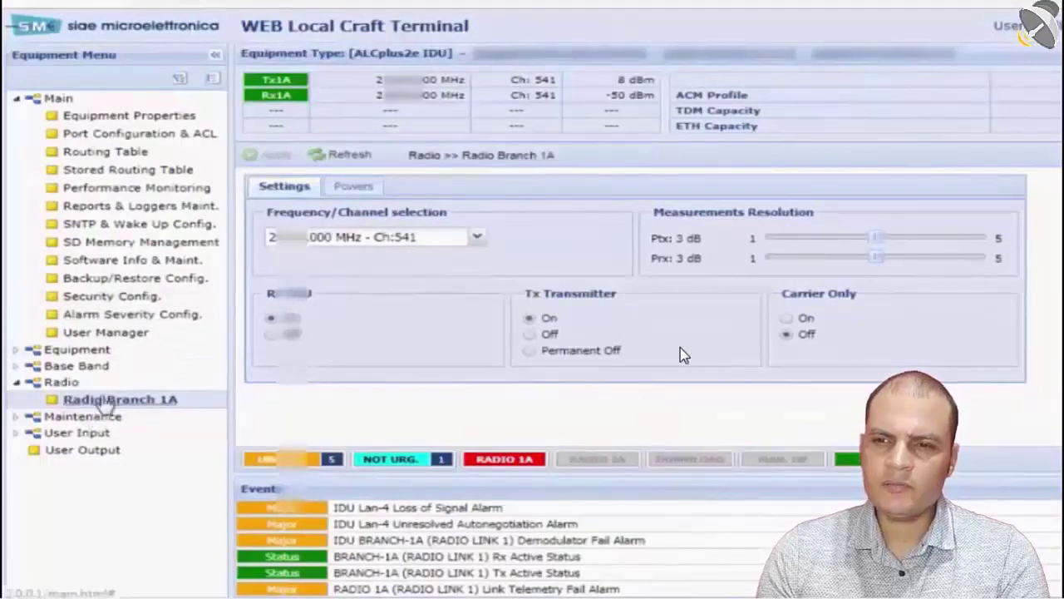
click(477, 238)
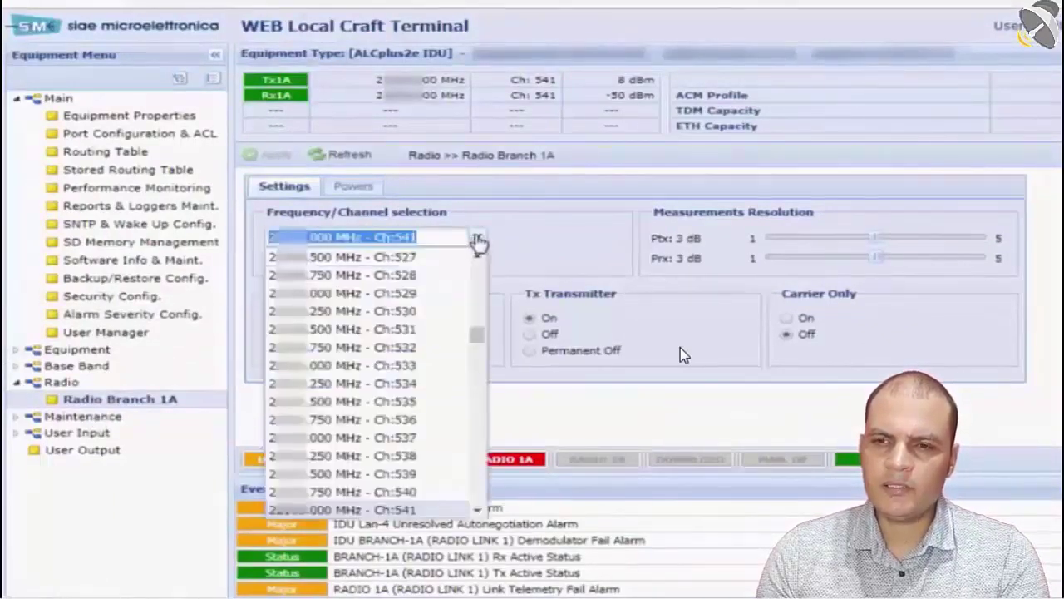
click(478, 240)
triple_click(623, 97)
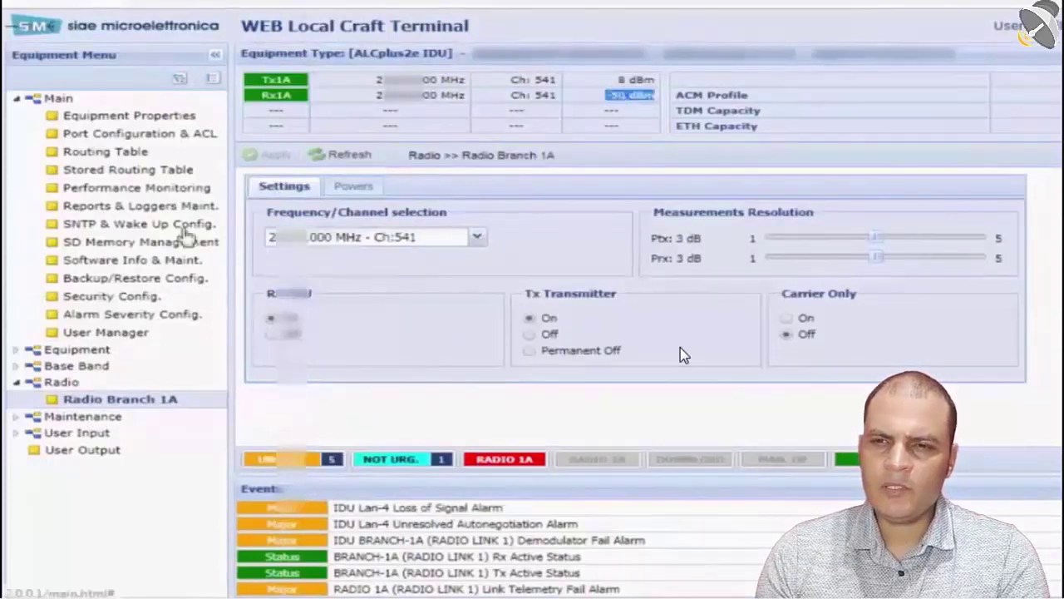
- Set and apply 28 MHz - 16 QAM as the equipment's bandwidth and modulation, keeping the Tx power ramp disabled
click(18, 367)
click(18, 350)
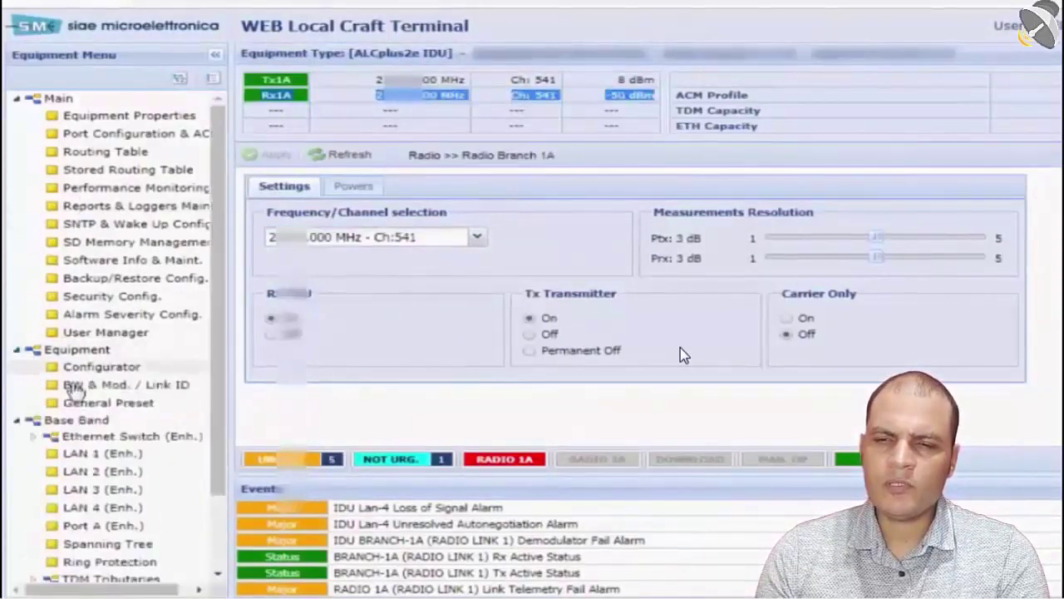
click(75, 385)
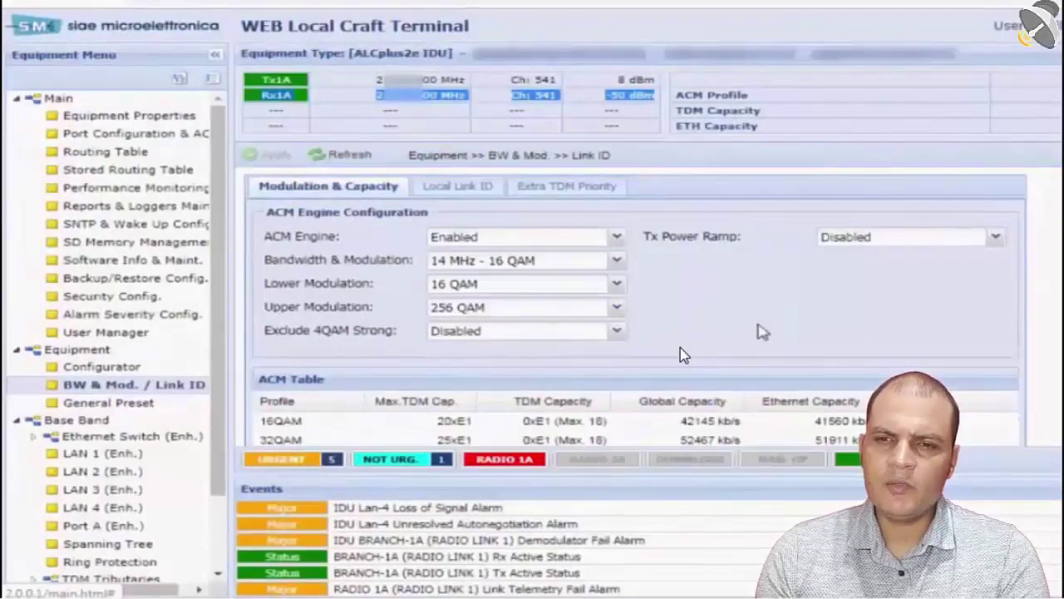
click(615, 265)
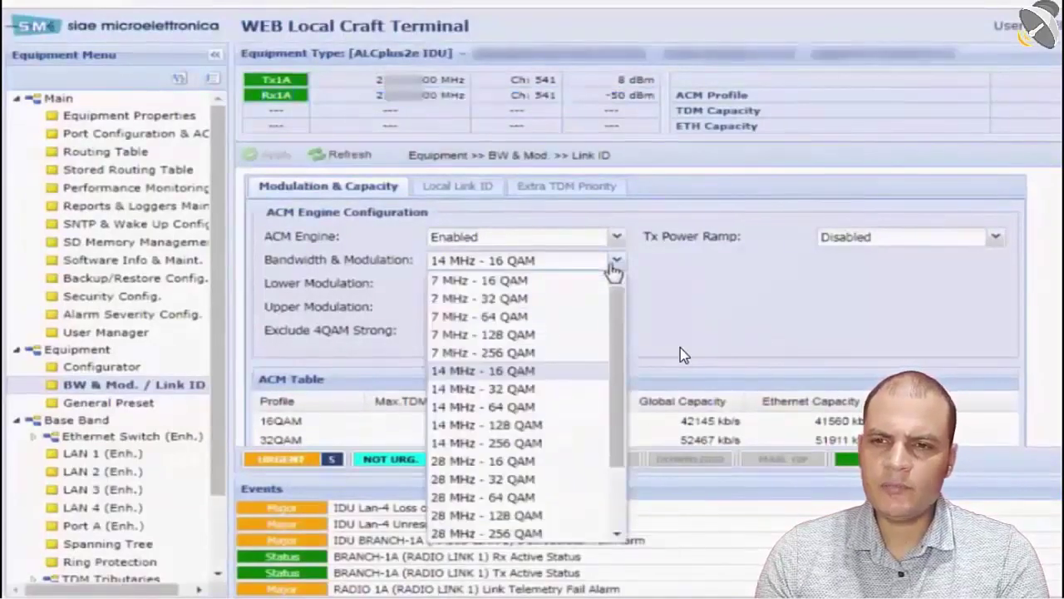
click(482, 461)
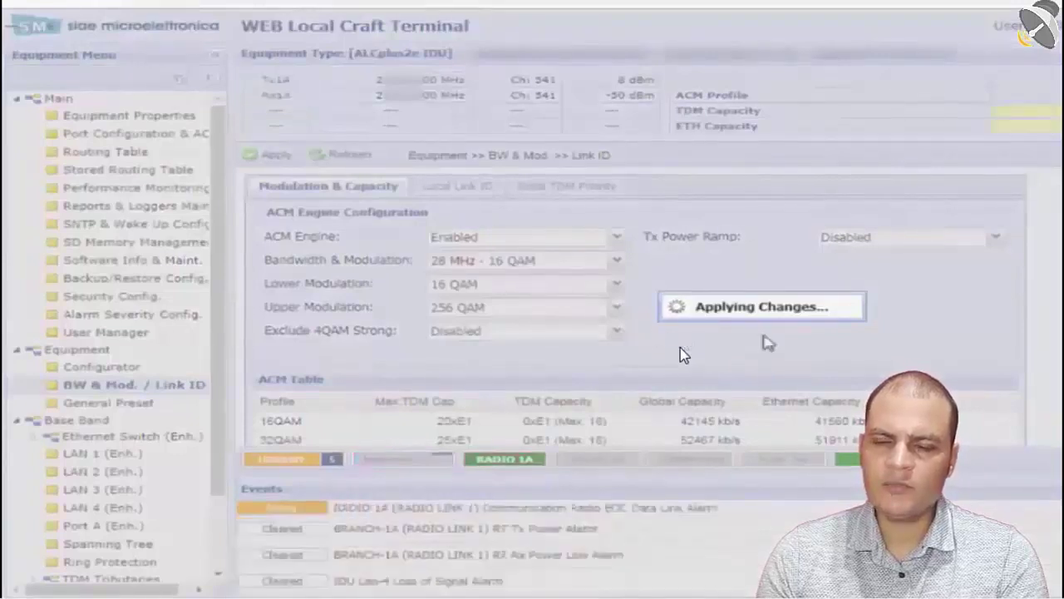
click(961, 240)
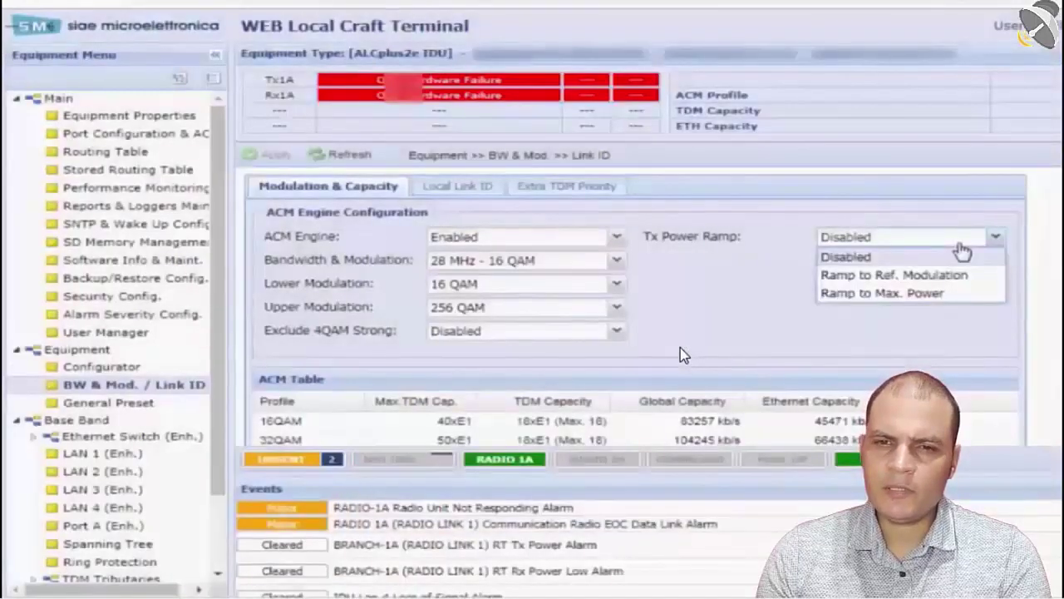
click(960, 249)
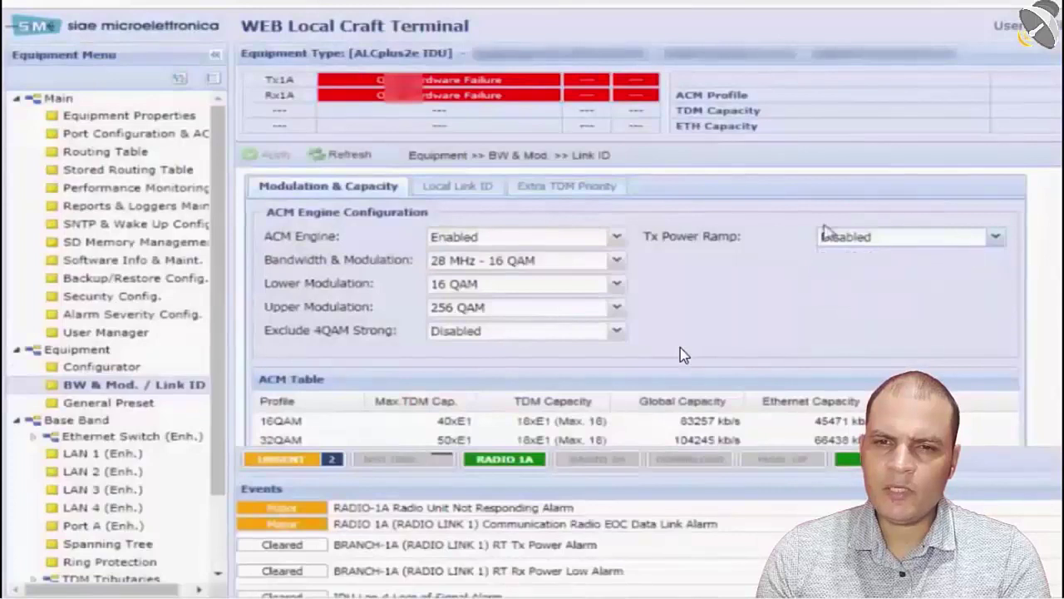
- Set the TDM capacity of the 16QAM and 32QAM profiles to 0xE1 in the ACM table
click(557, 421)
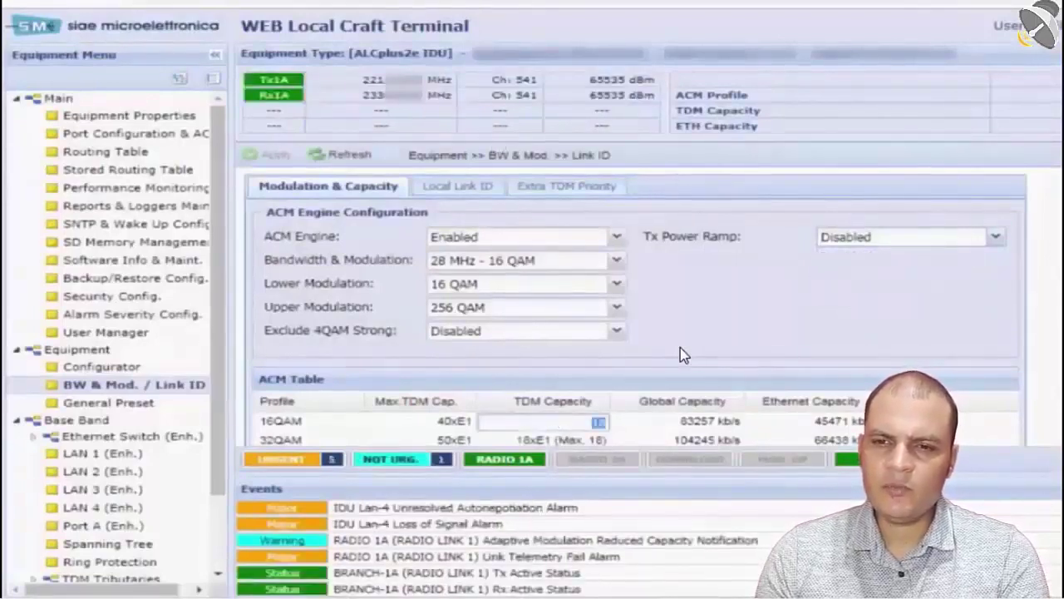
key(Return)
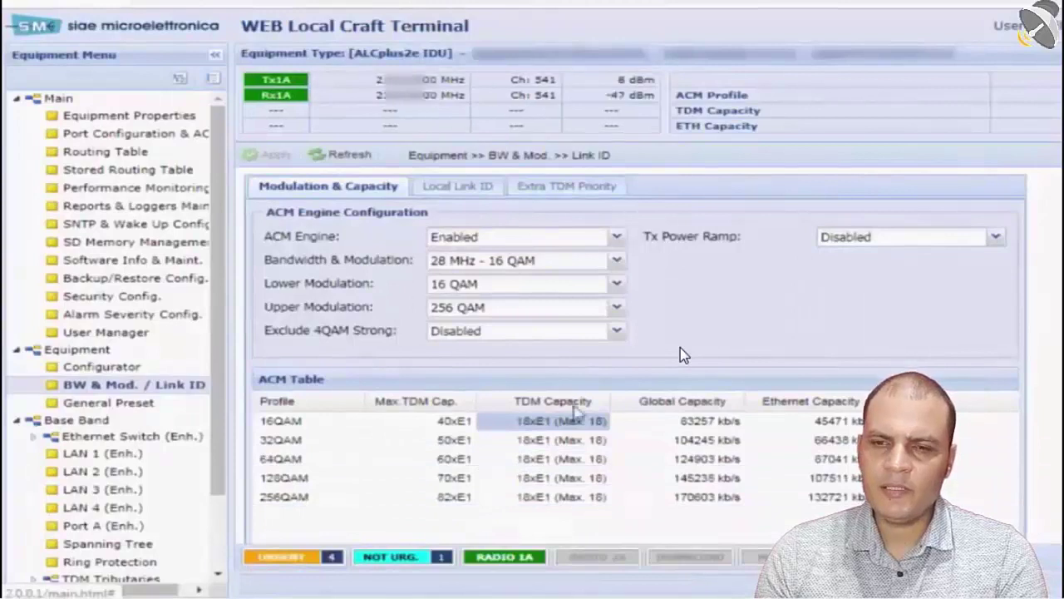
click(568, 424)
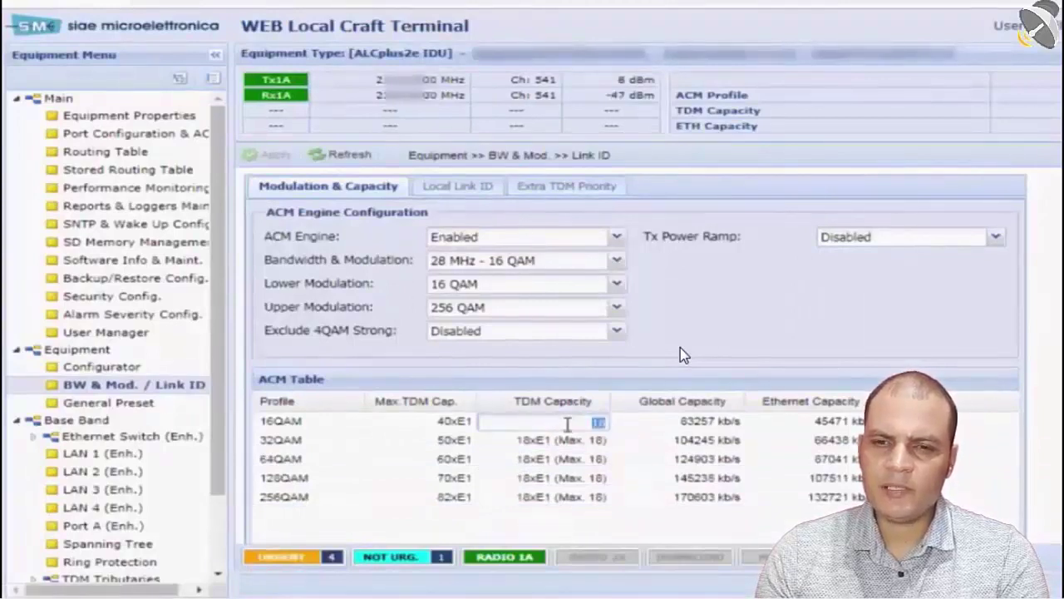
click(665, 476)
click(595, 443)
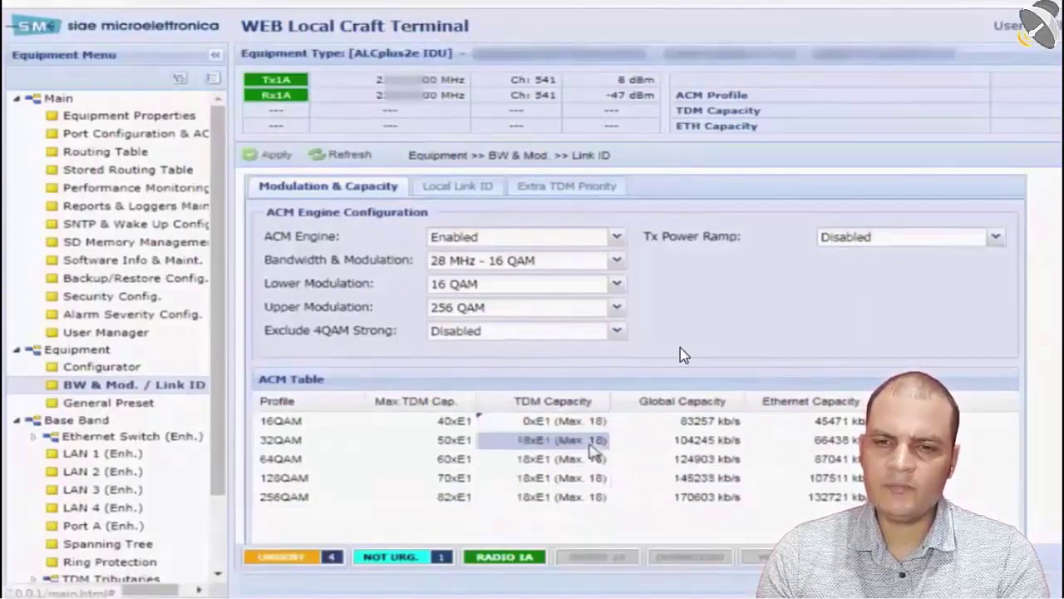
key(Return)
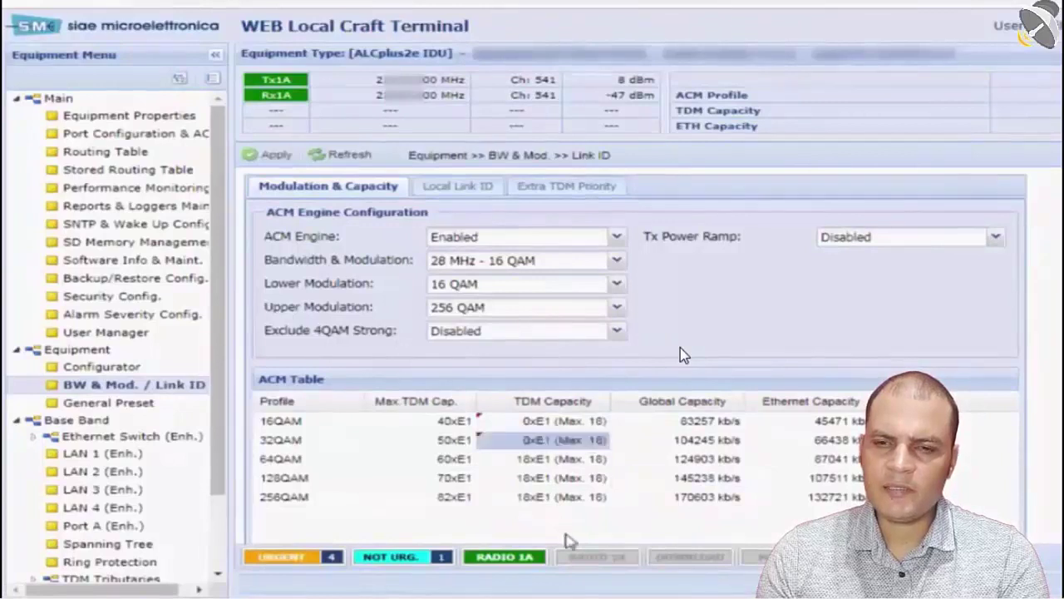
- Set the TDM capacity of the 64QAM, 128QAM and 256QAM profiles to 0xE1, and apply and confirm the changes
click(573, 458)
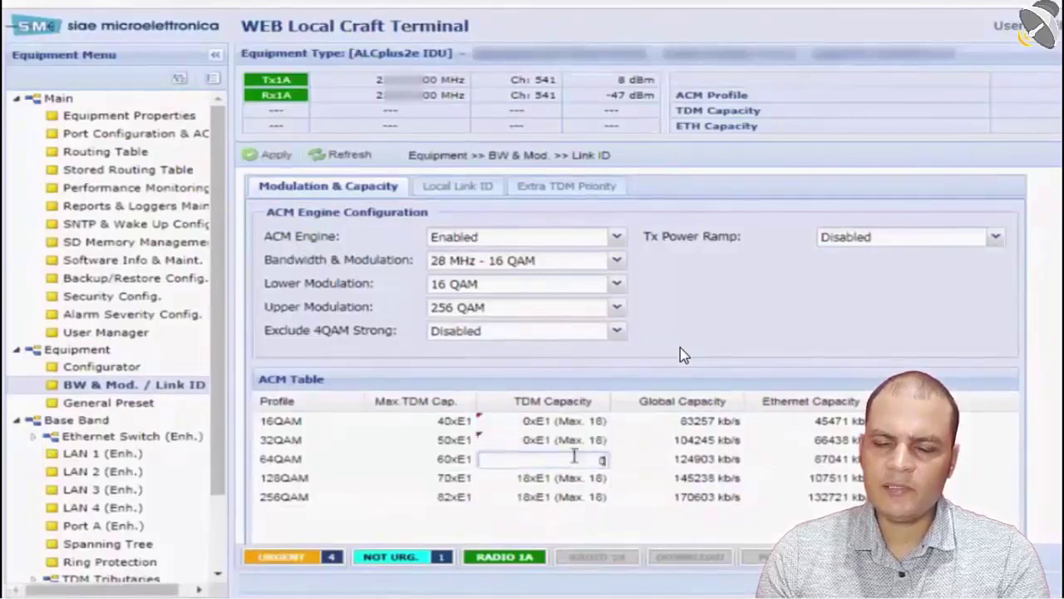
click(599, 477)
click(636, 495)
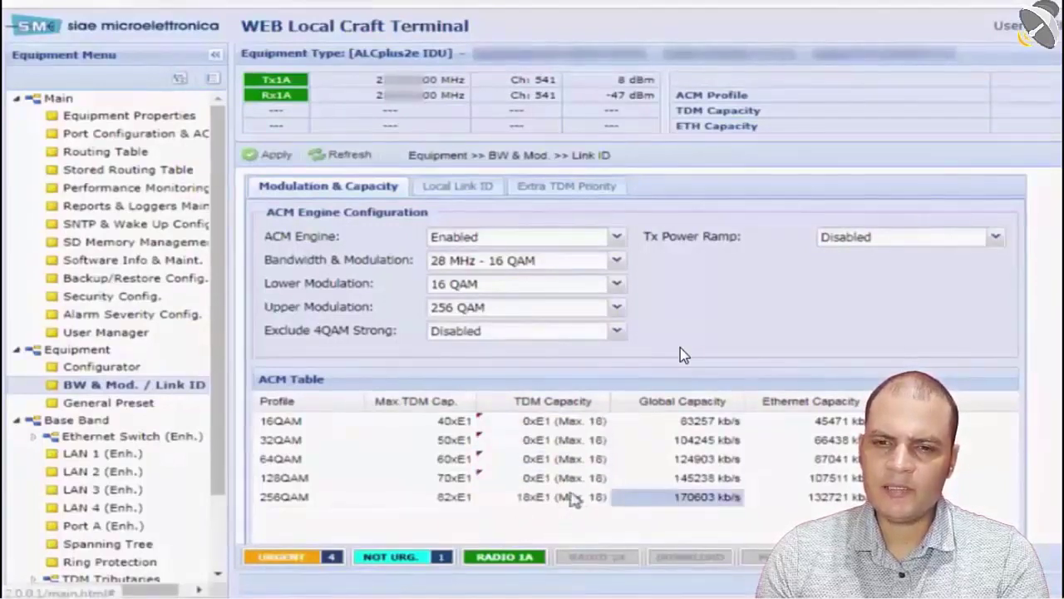
click(574, 498)
click(646, 485)
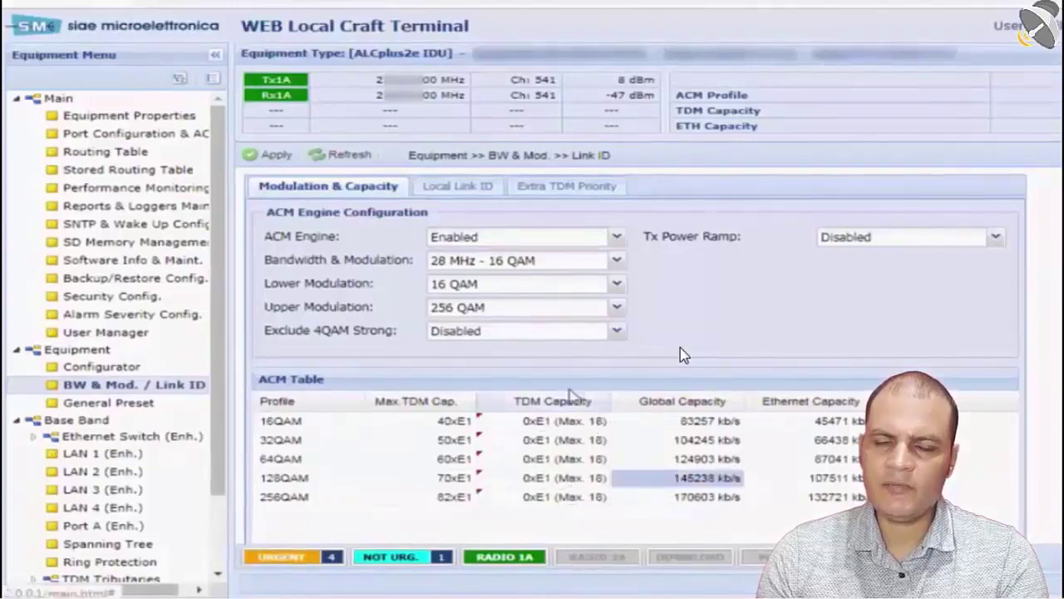
click(277, 156)
click(680, 339)
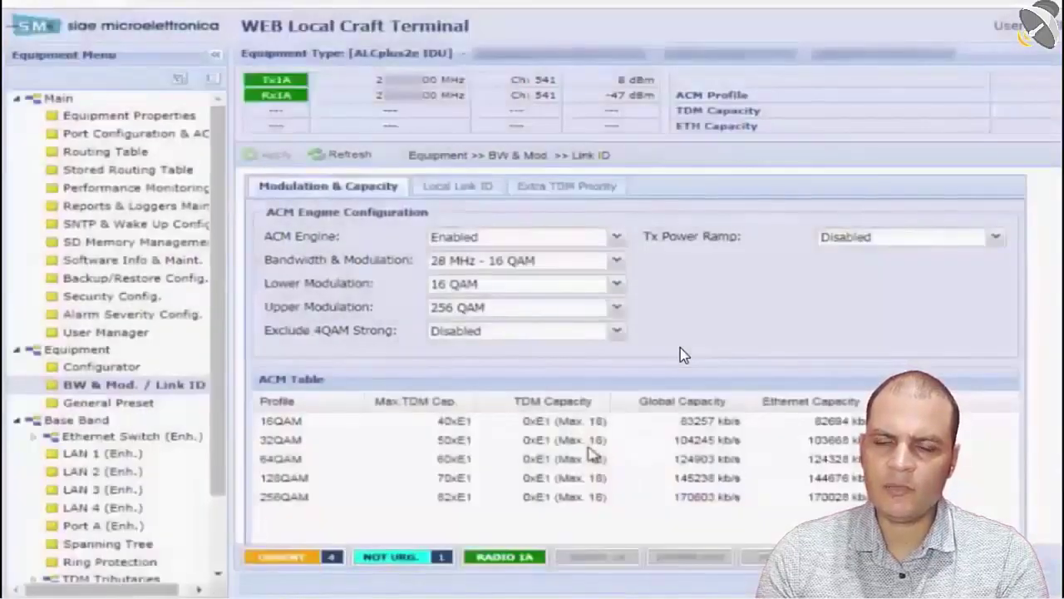
- Review the TDM capacity entries of all ACM profiles from 16QAM to 256QAM
click(582, 421)
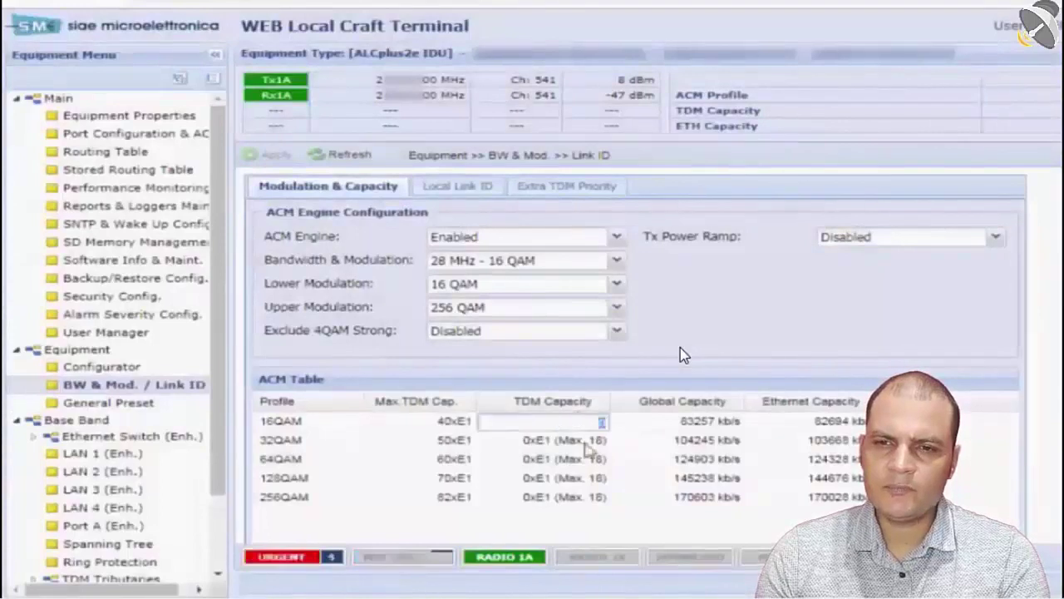
click(595, 440)
click(592, 459)
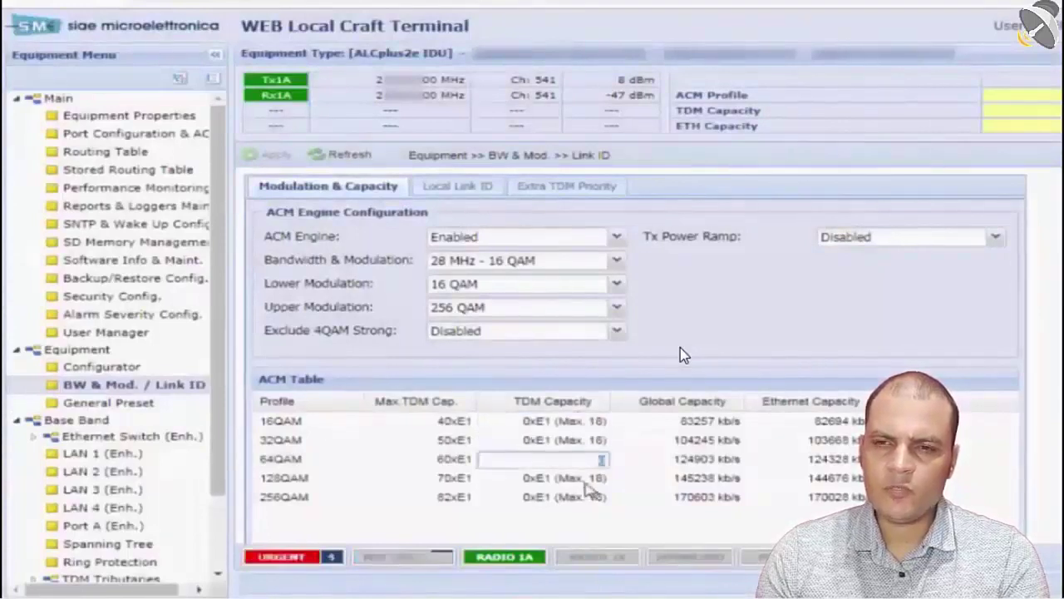
click(590, 478)
click(590, 498)
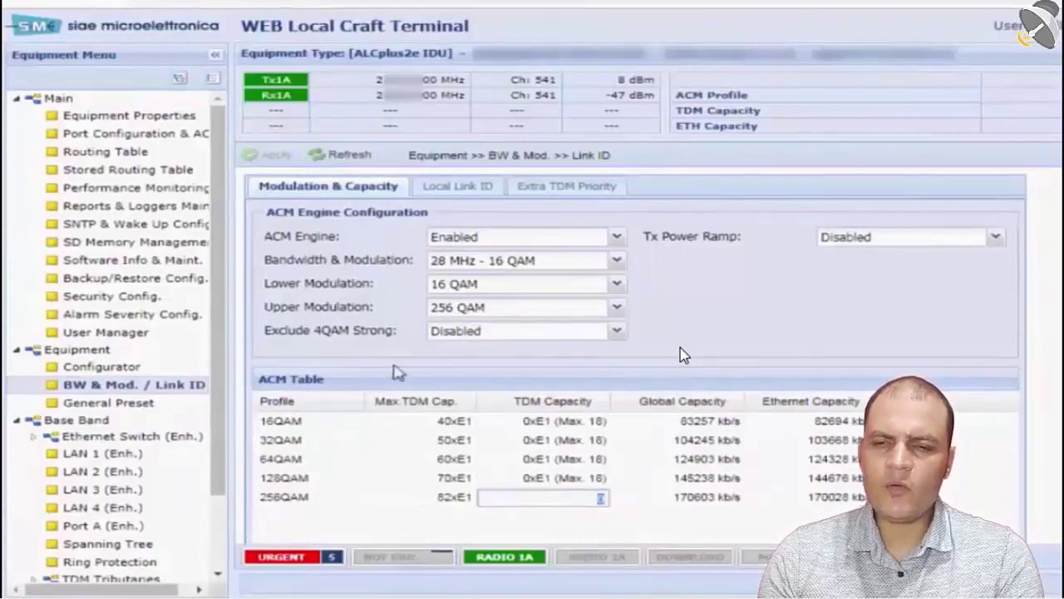
- Open the LAN 1 (Enh.) interface settings and examine the master/slave autonegotiation and rate control options
scroll(83, 366, down, 2)
click(79, 364)
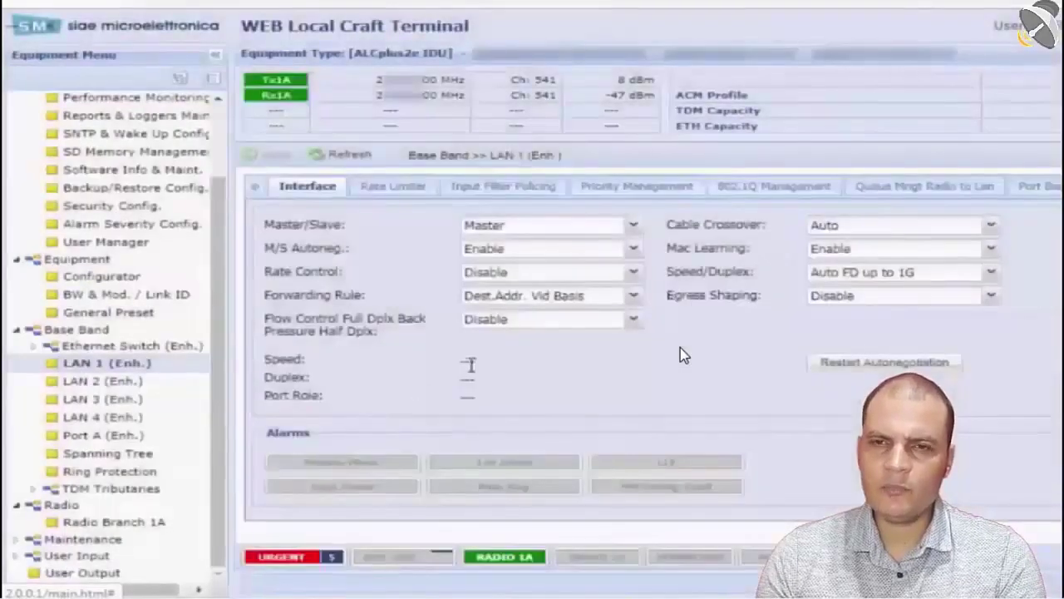
click(591, 254)
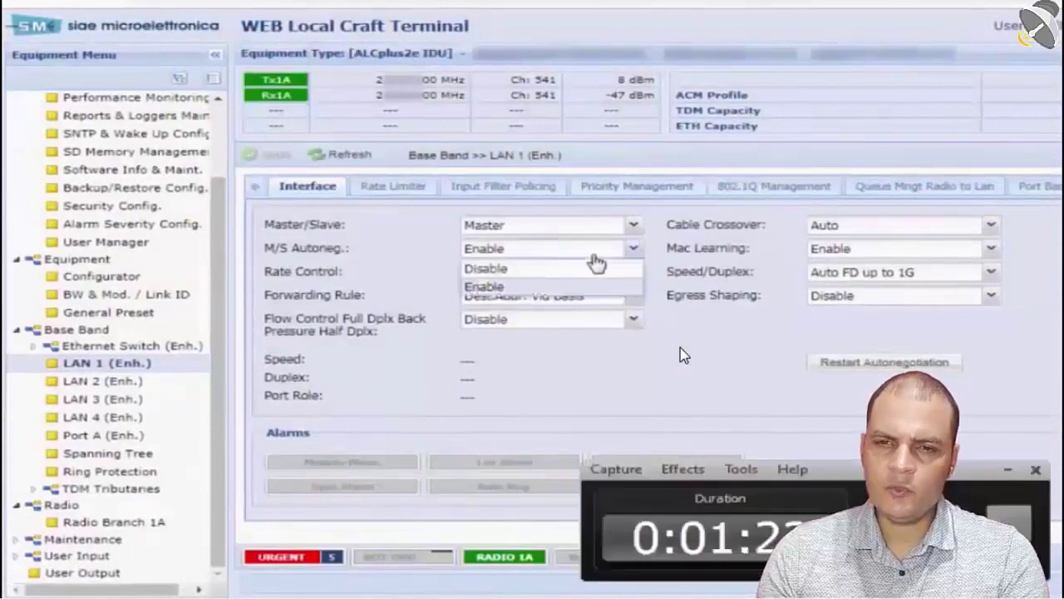
click(591, 273)
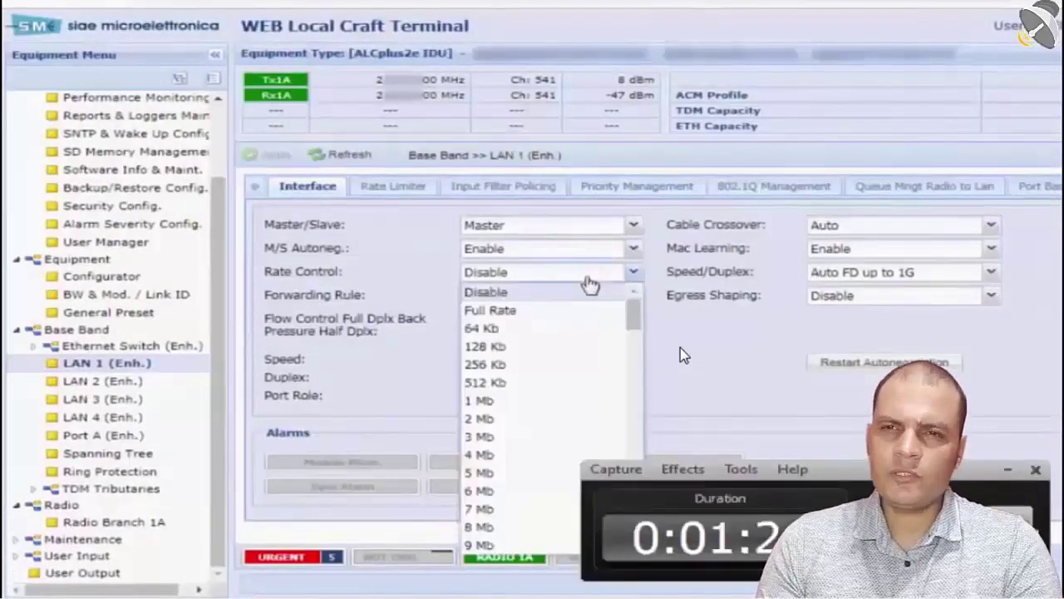